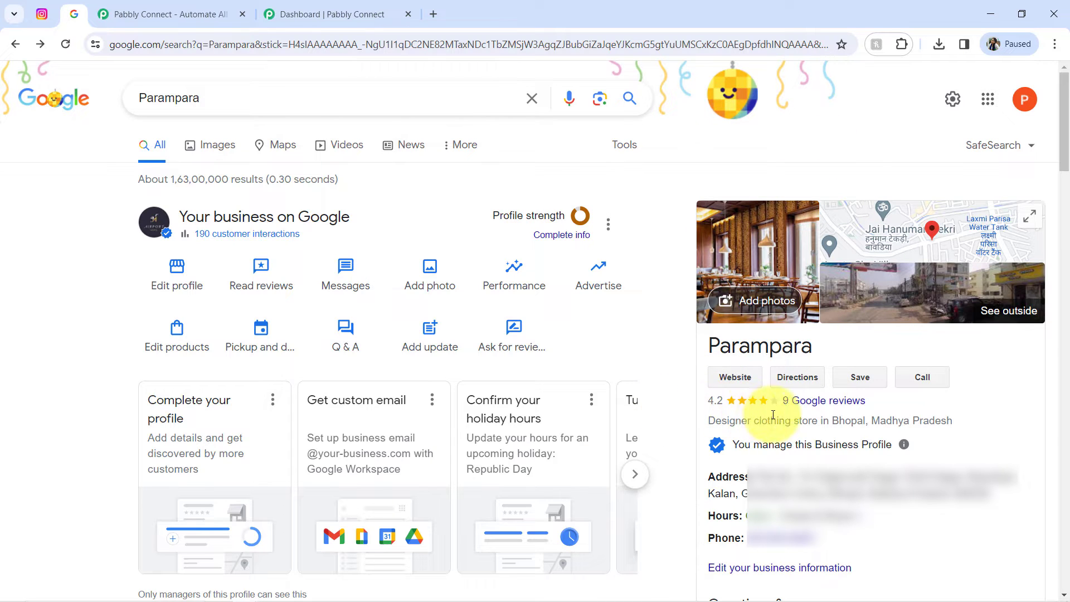
Review the Parampara Google Business Profile and its latest photos alongside the Instagram profile's posts.
drag(760, 421, 864, 421)
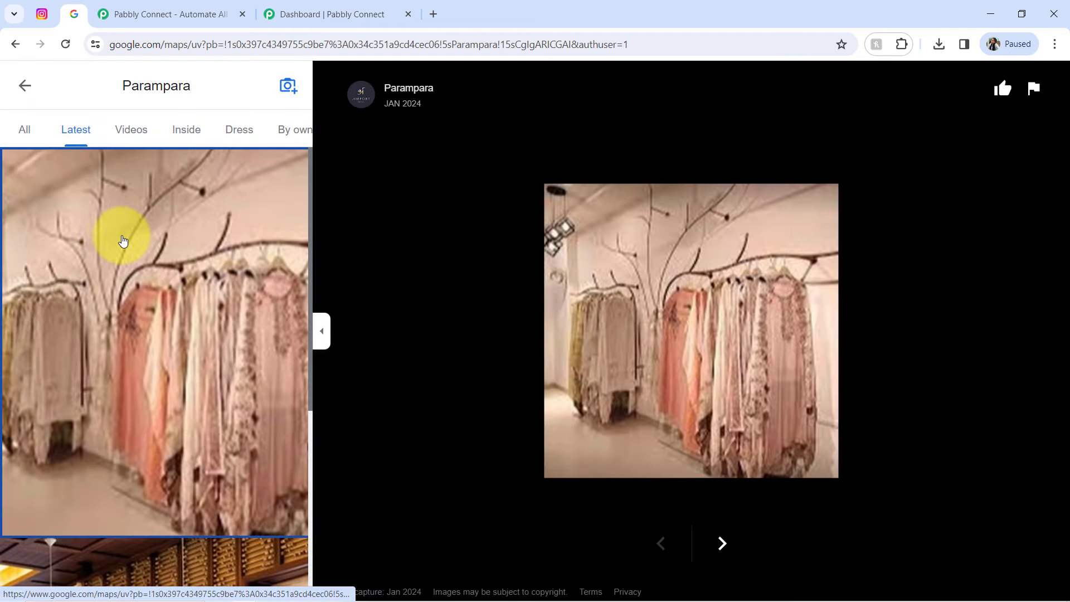
click(34, 17)
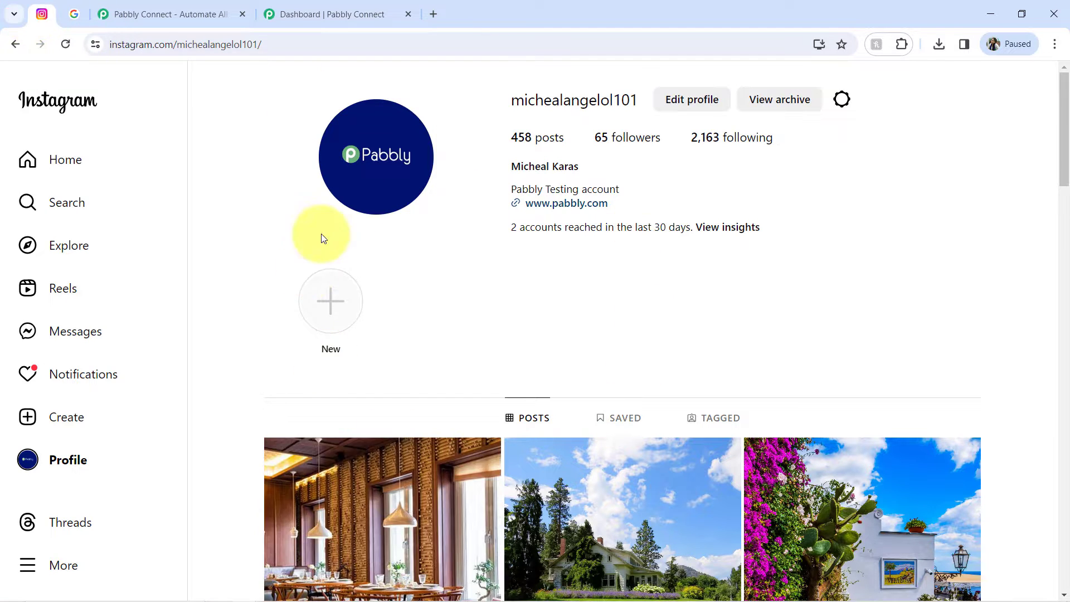
click(73, 17)
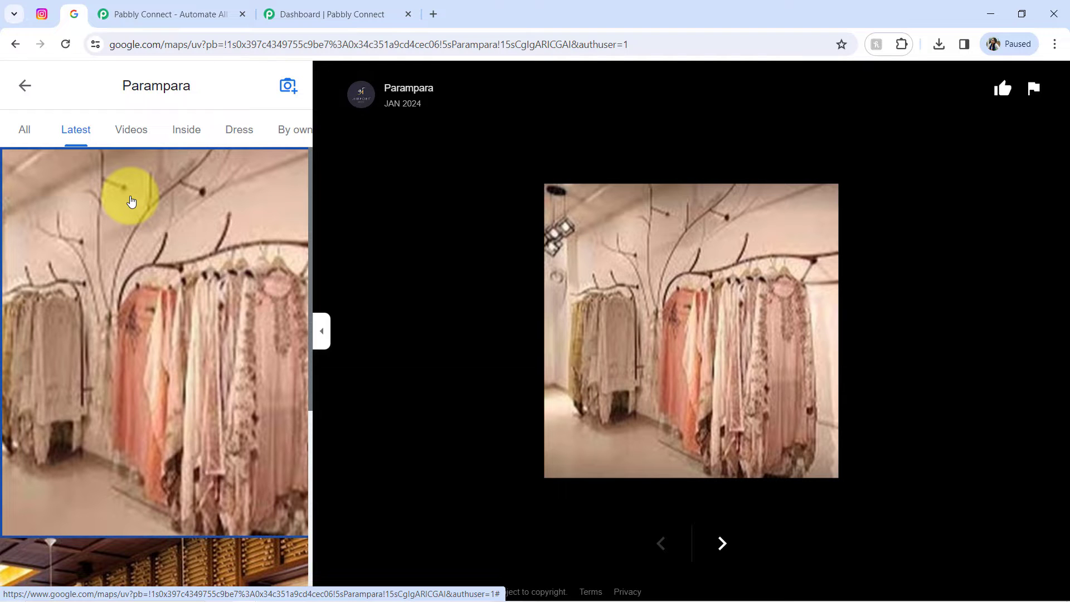
click(43, 14)
click(68, 19)
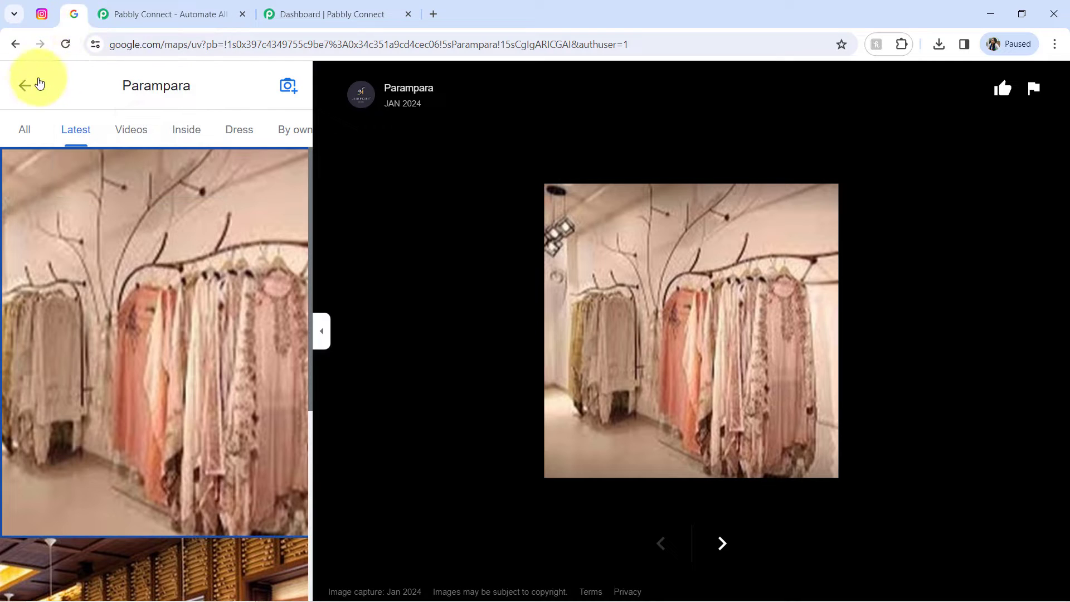
click(23, 88)
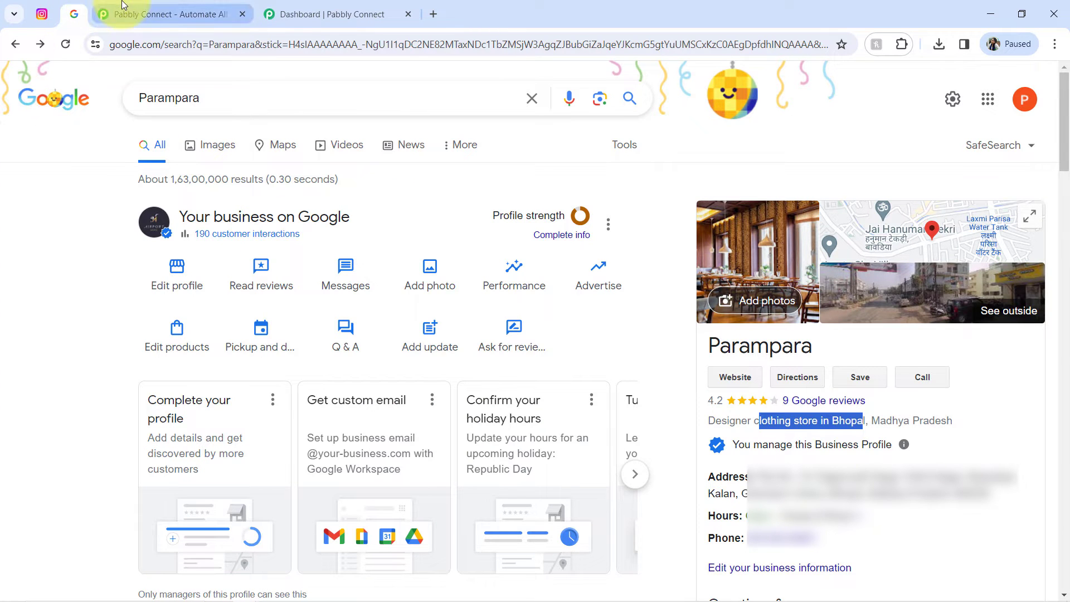
Examine the Pabbly Connect homepage's address and automation headline, and glance at the Pabbly Connect dashboard.
click(112, 14)
drag(115, 45, 275, 39)
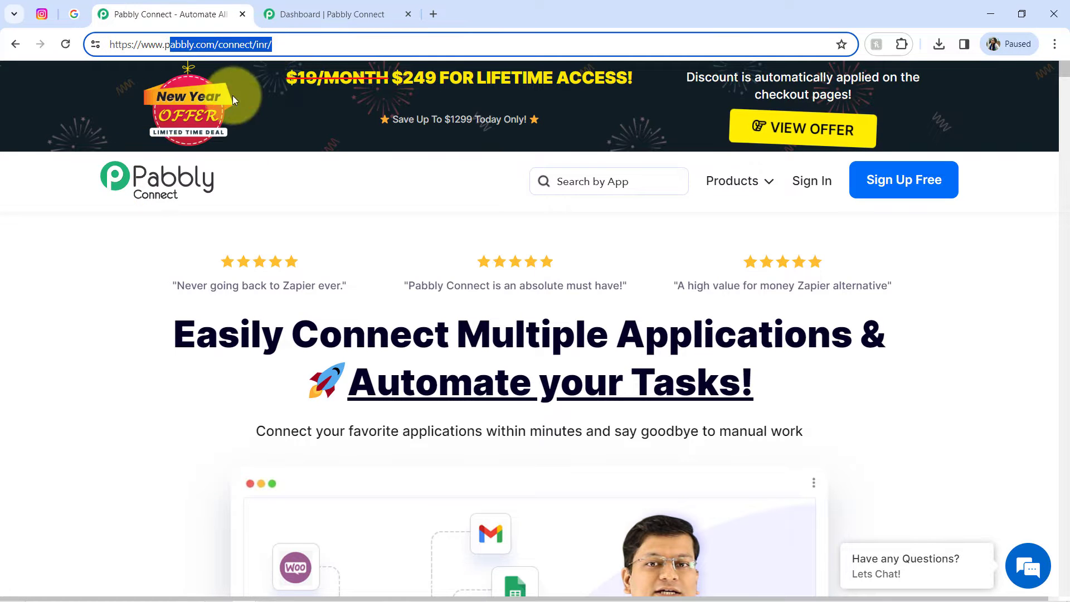
drag(203, 335, 783, 413)
click(574, 358)
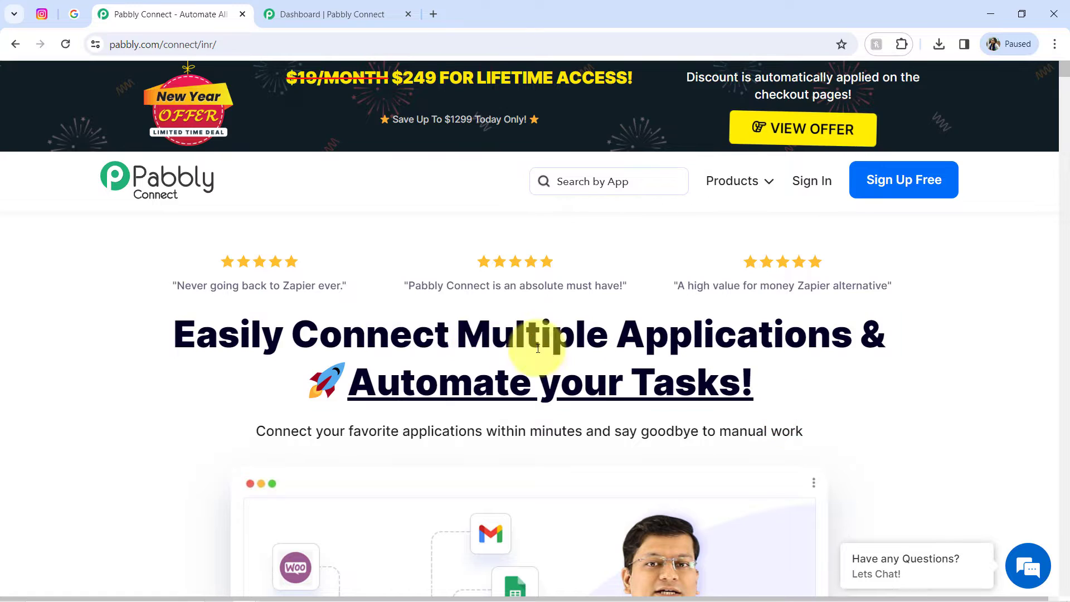
double_click(418, 334)
click(560, 337)
double_click(566, 335)
double_click(647, 335)
drag(473, 383, 734, 415)
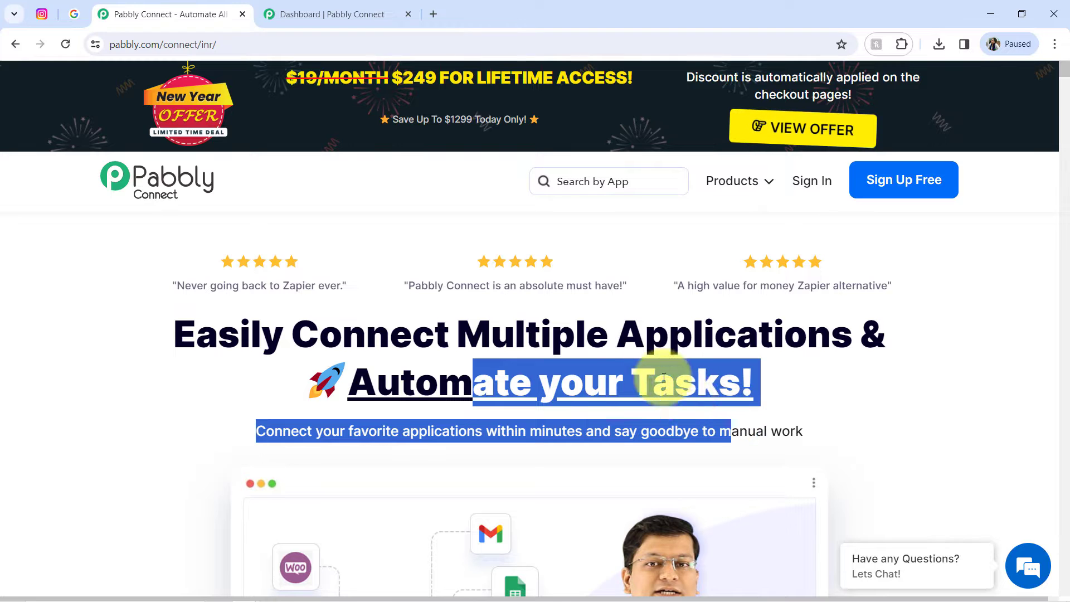
click(377, 11)
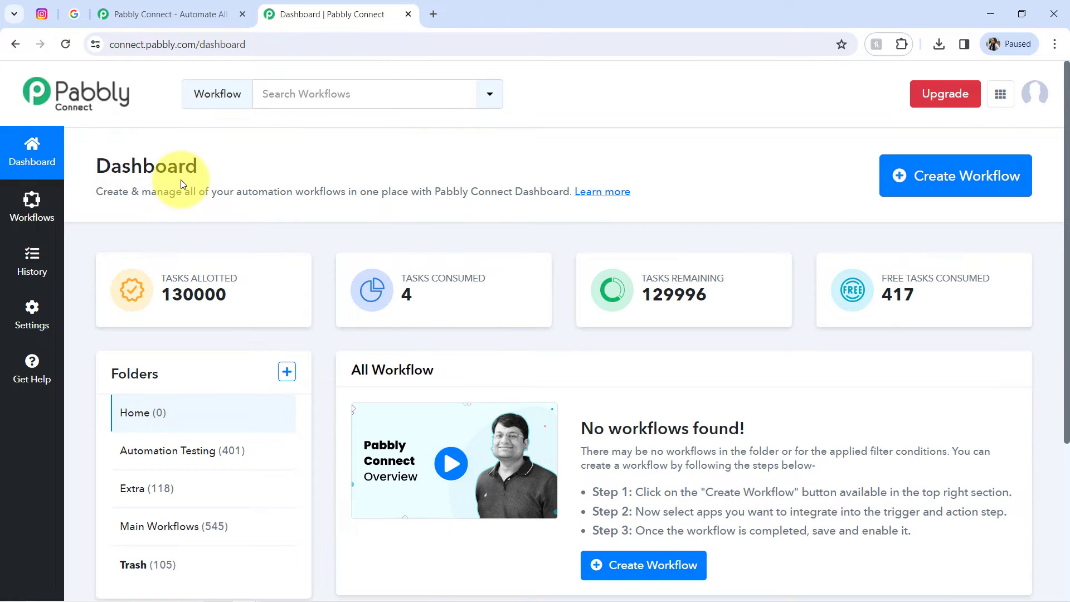
click(102, 11)
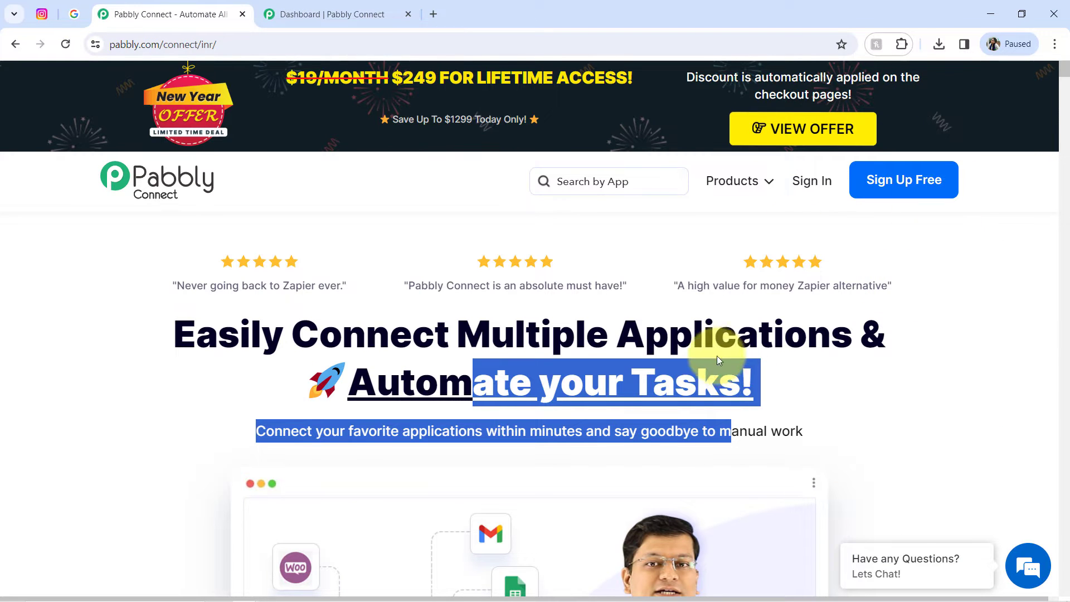
click(711, 331)
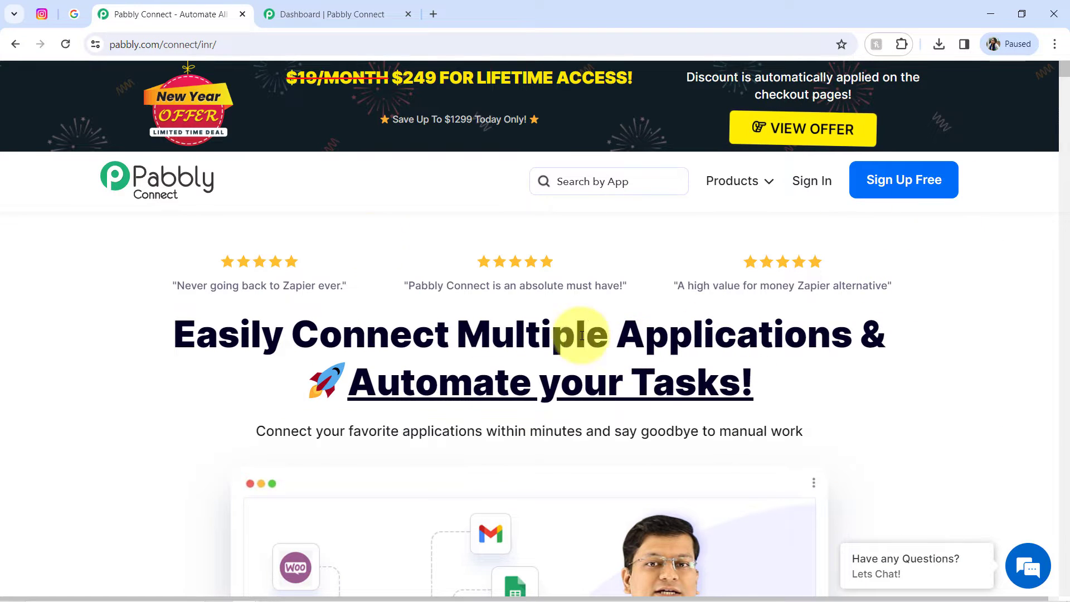
click(44, 12)
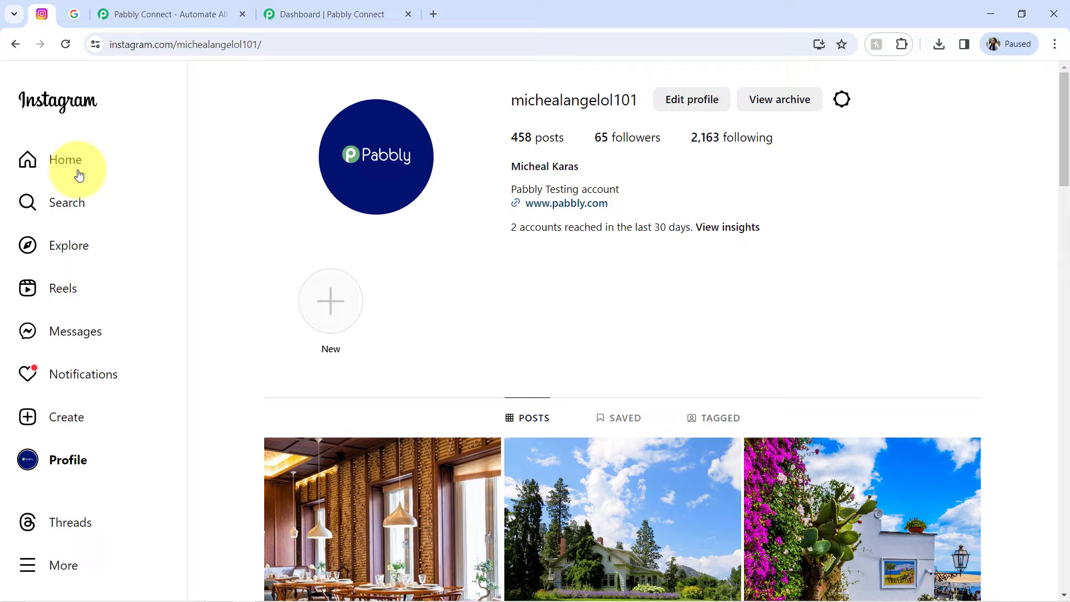
click(81, 14)
click(131, 11)
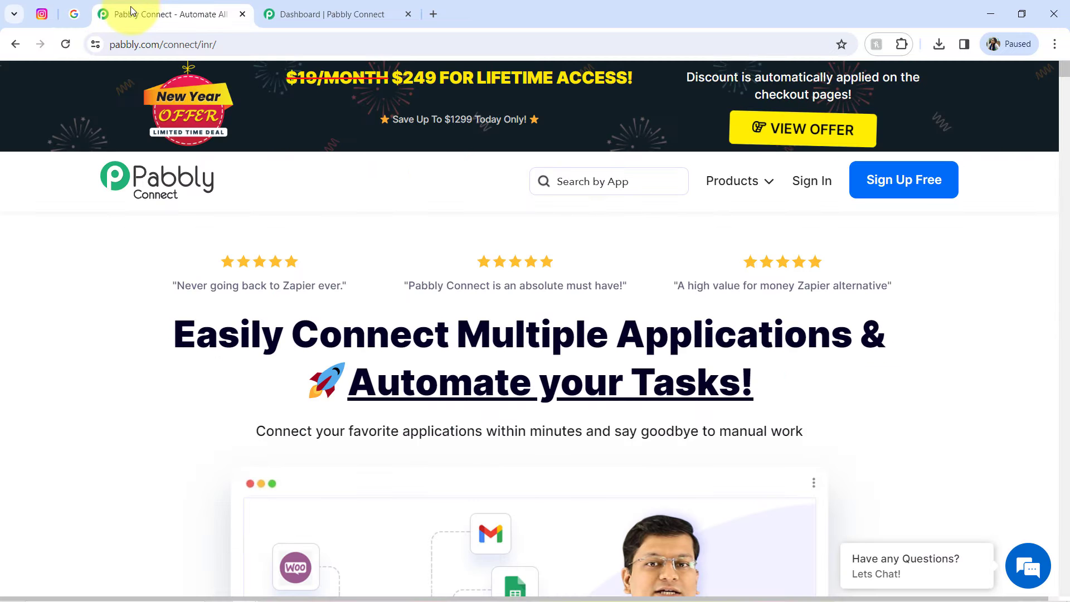
Create a workflow in the Pabbly Connect dashboard named "Sync Instagram Images with Google My Business Automatically" in the Main Workflows folder.
click(316, 6)
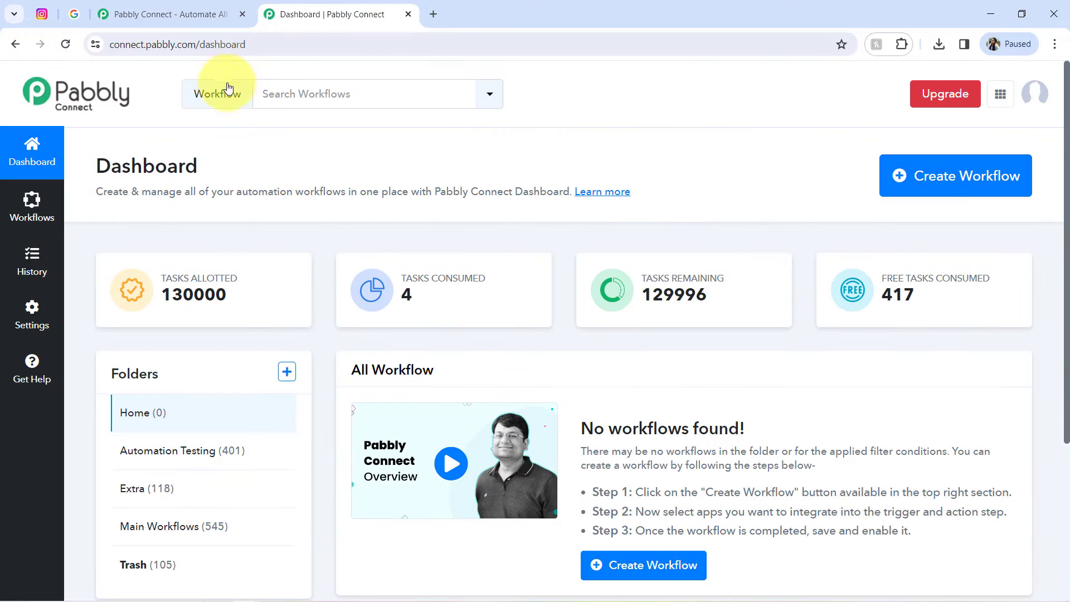
drag(123, 167, 211, 169)
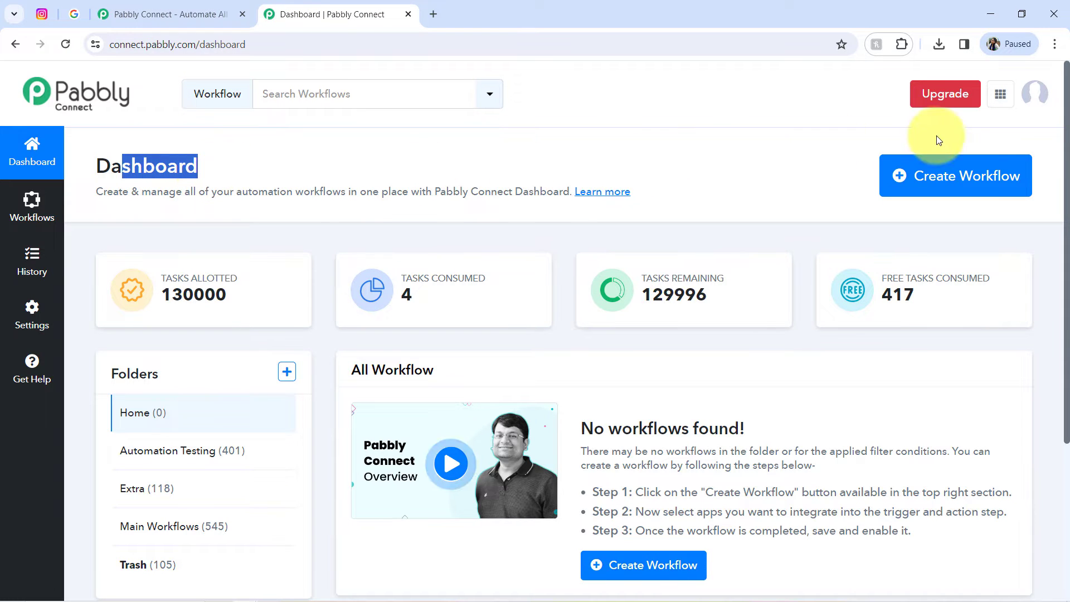
click(939, 176)
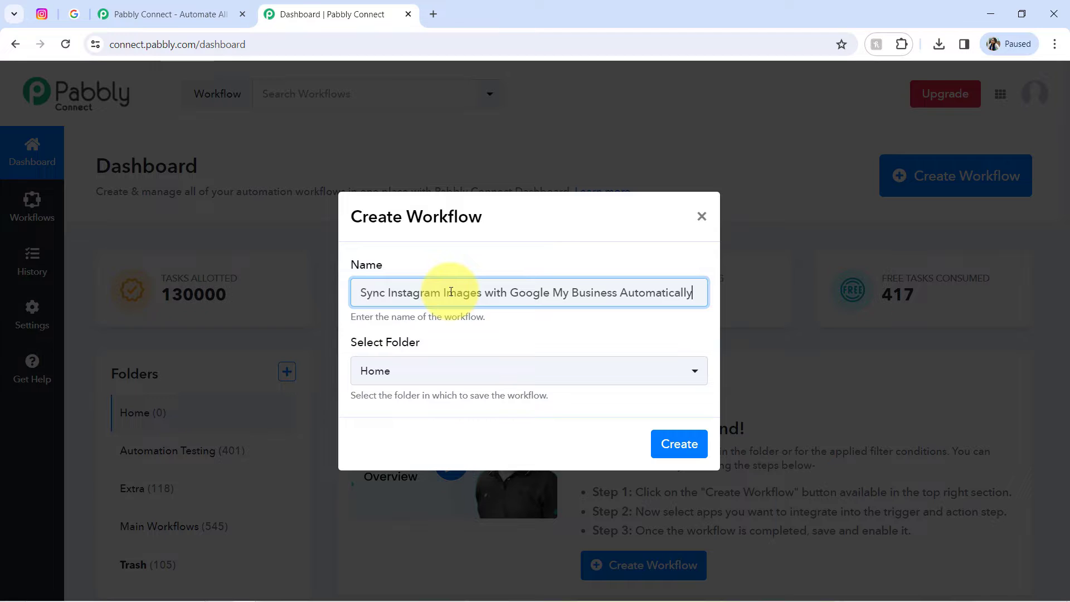
drag(401, 294, 613, 297)
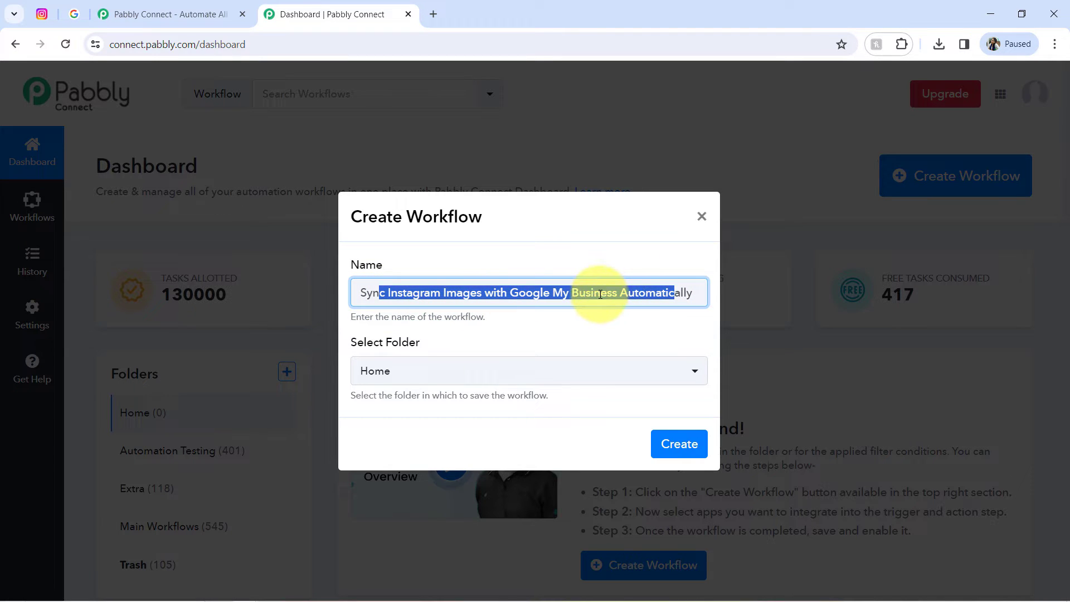
click(600, 295)
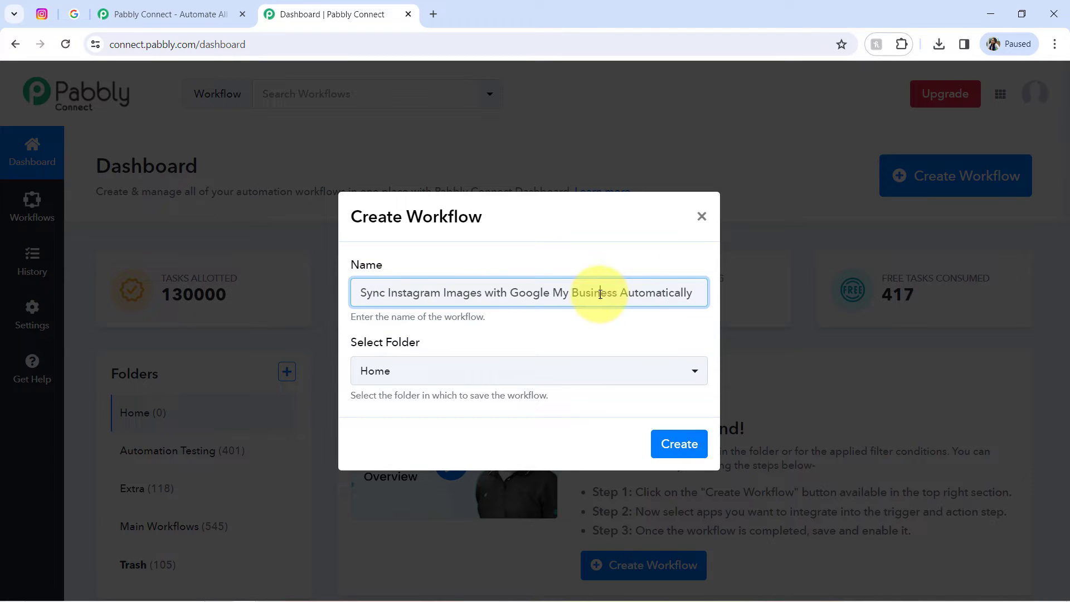
click(408, 374)
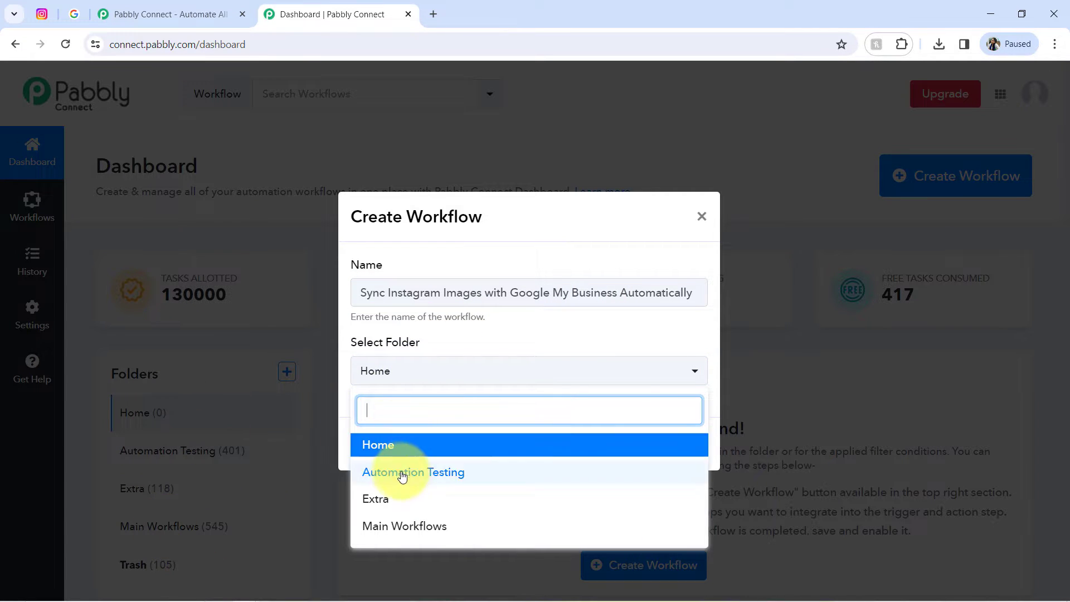
click(391, 536)
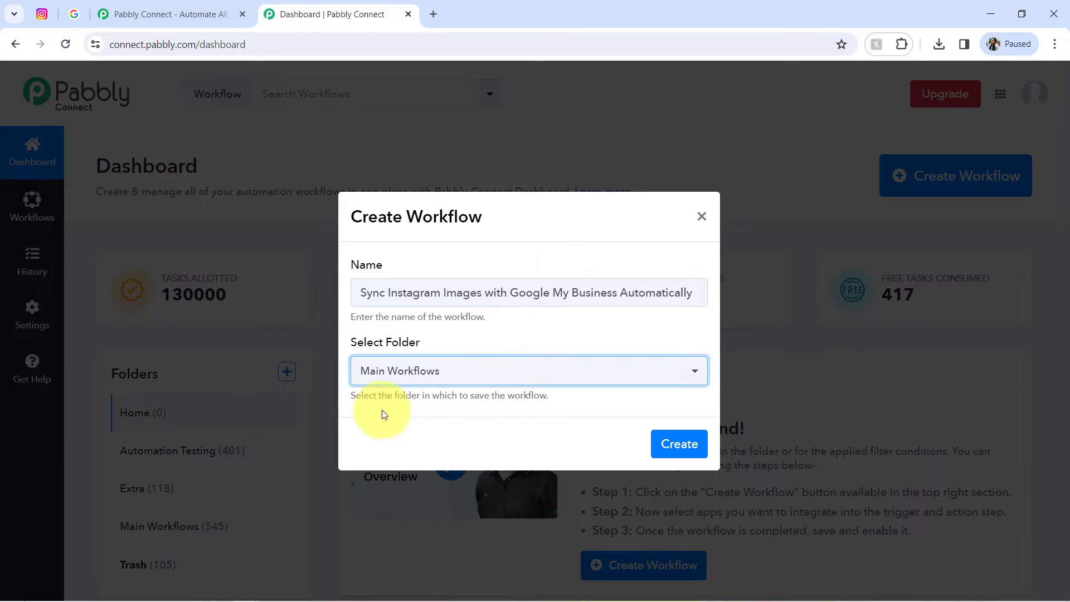
click(681, 445)
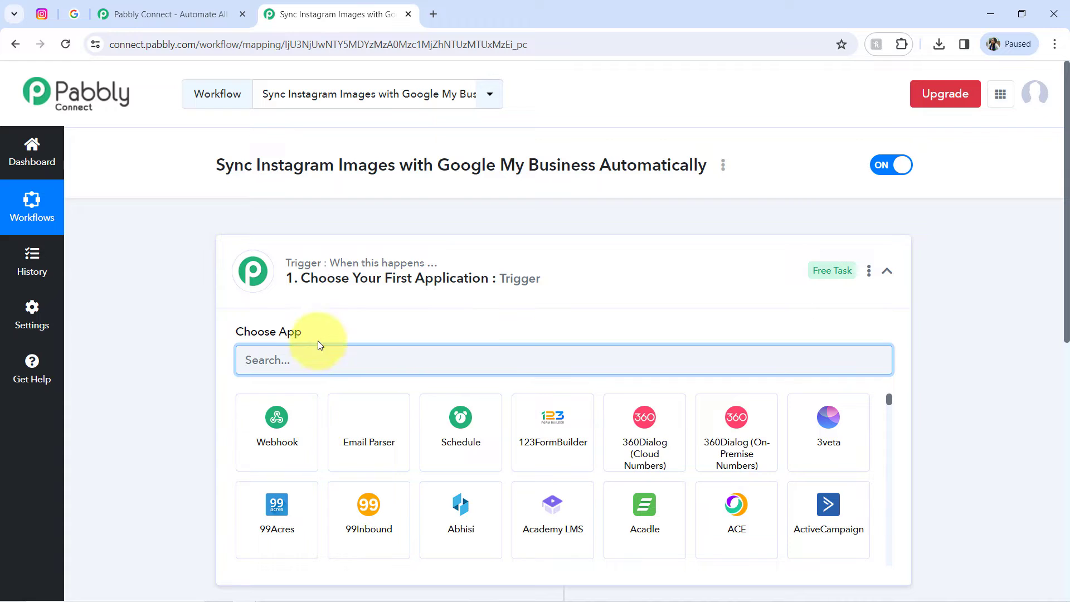
Search for the trigger app with "inst" and choose Instagram for Business as the workflow's trigger.
click(342, 278)
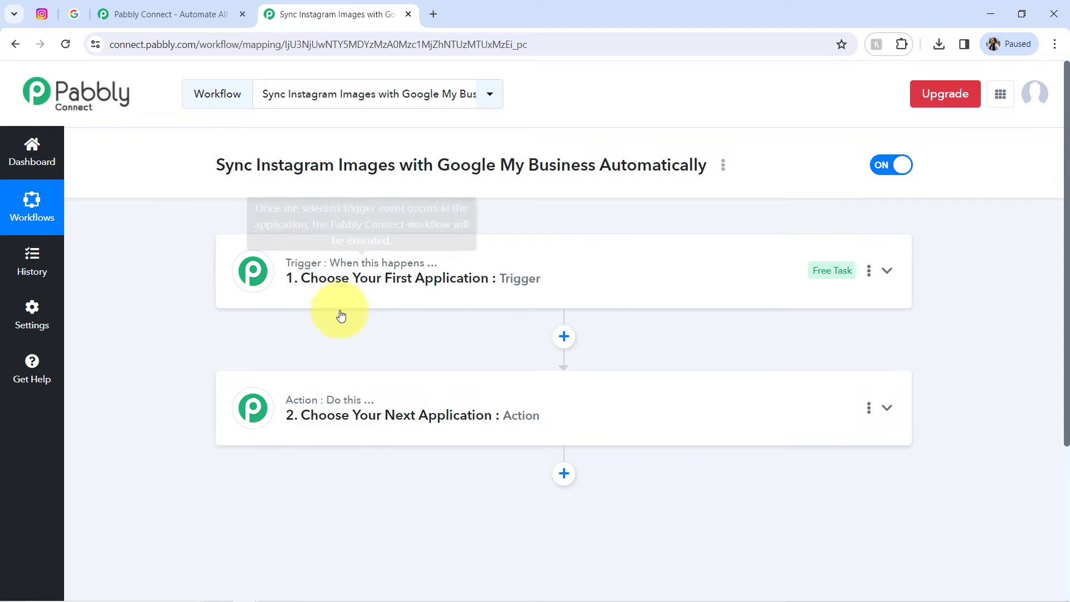
drag(237, 165, 679, 165)
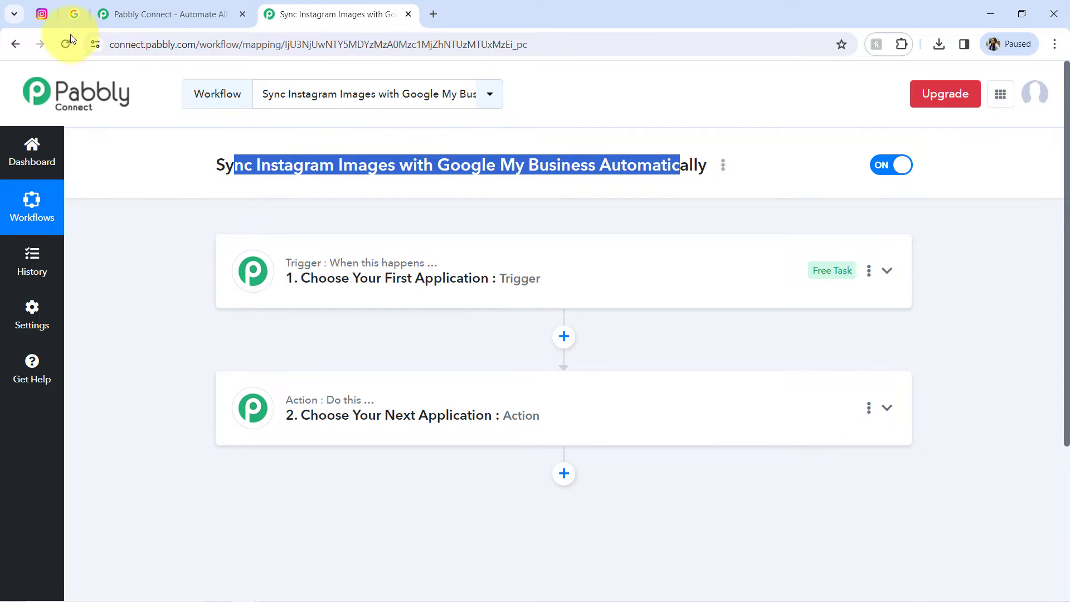
click(52, 20)
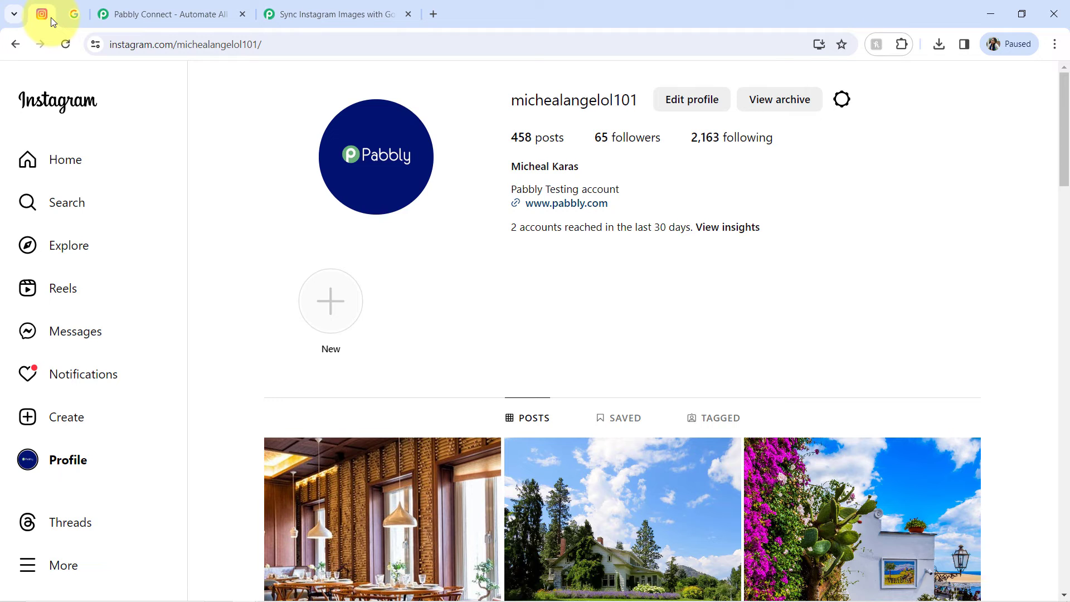
click(305, 9)
click(312, 293)
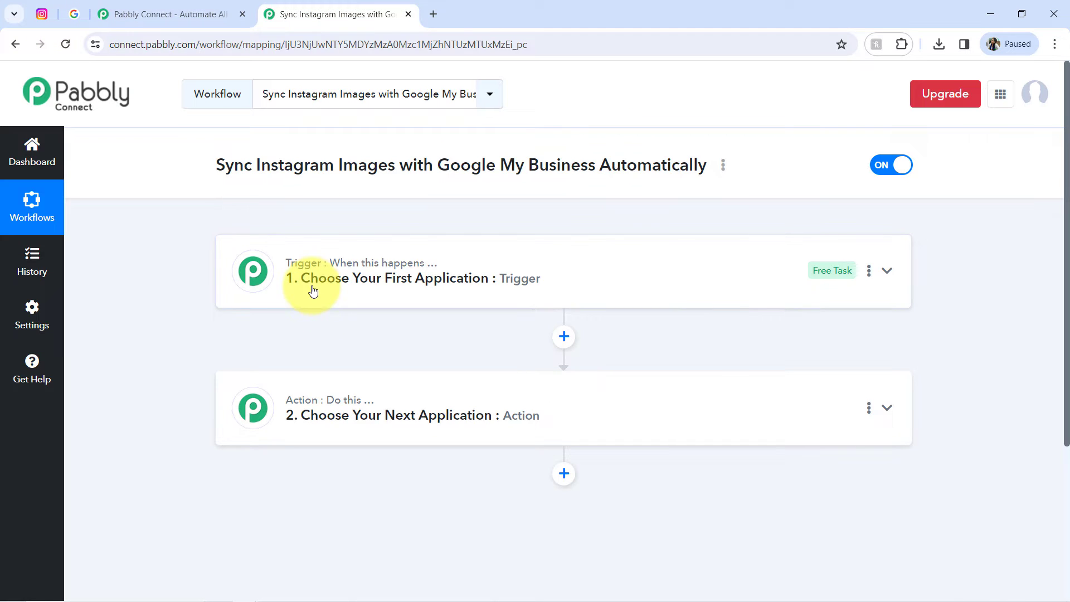
click(278, 366)
text(inst)
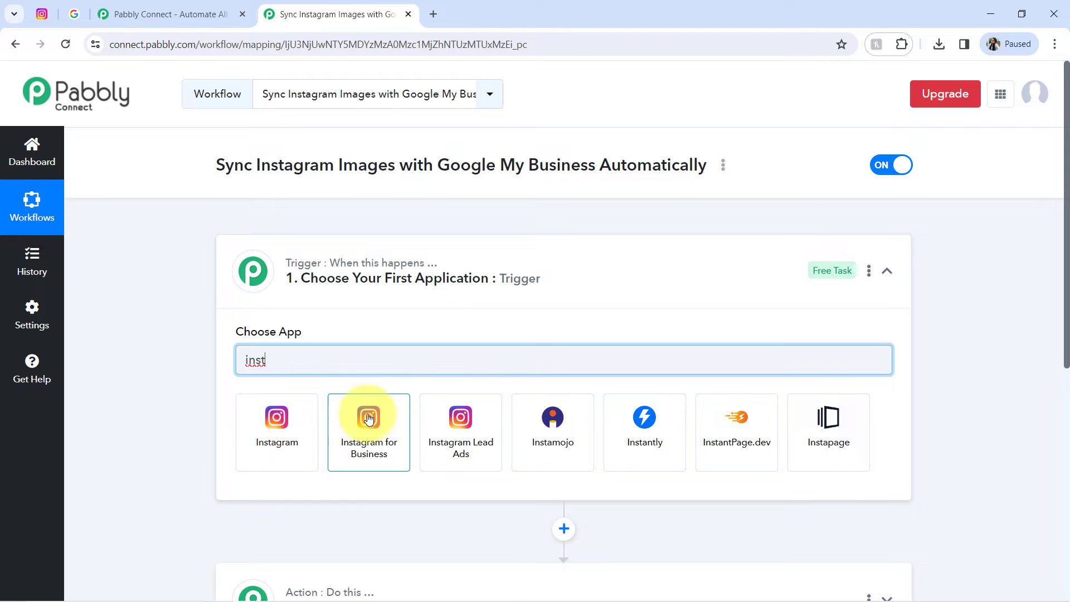
click(370, 419)
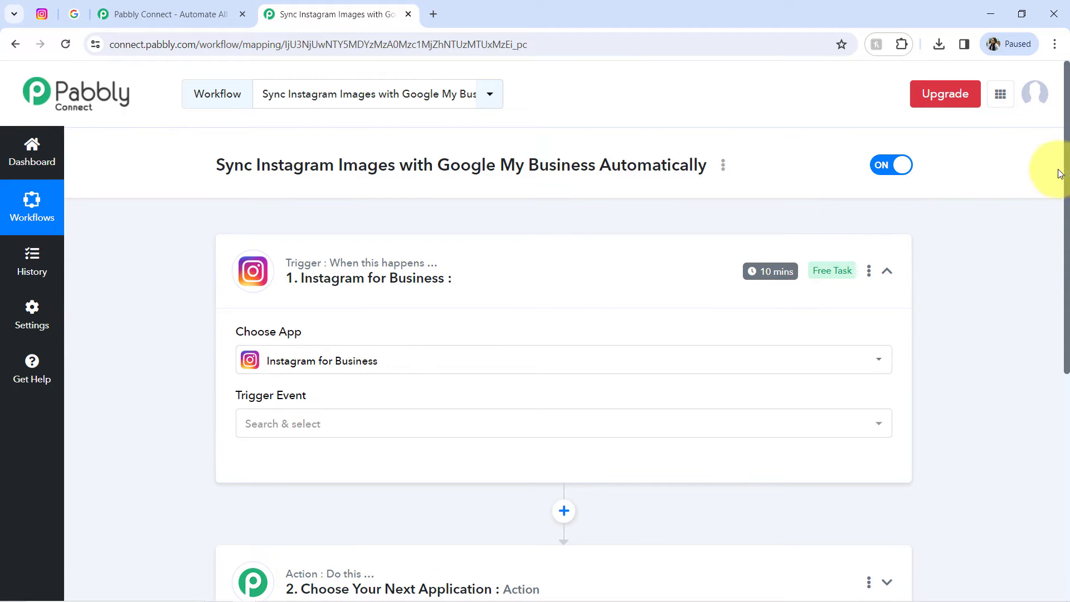
Search for the action app with "google m" and choose Google My Business as the workflow's second step.
drag(1067, 173, 1059, 334)
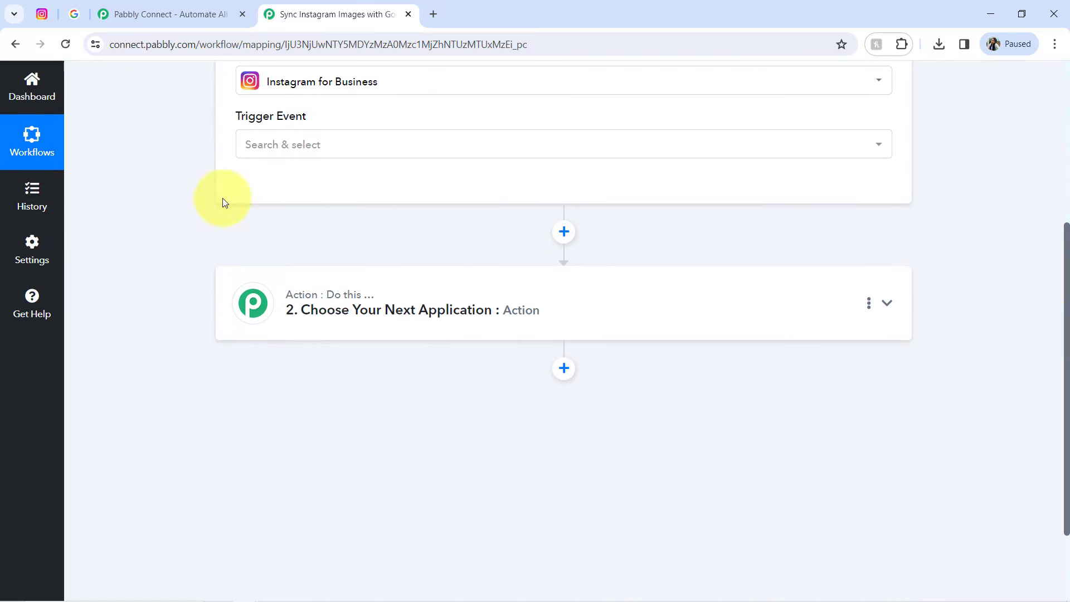
click(74, 14)
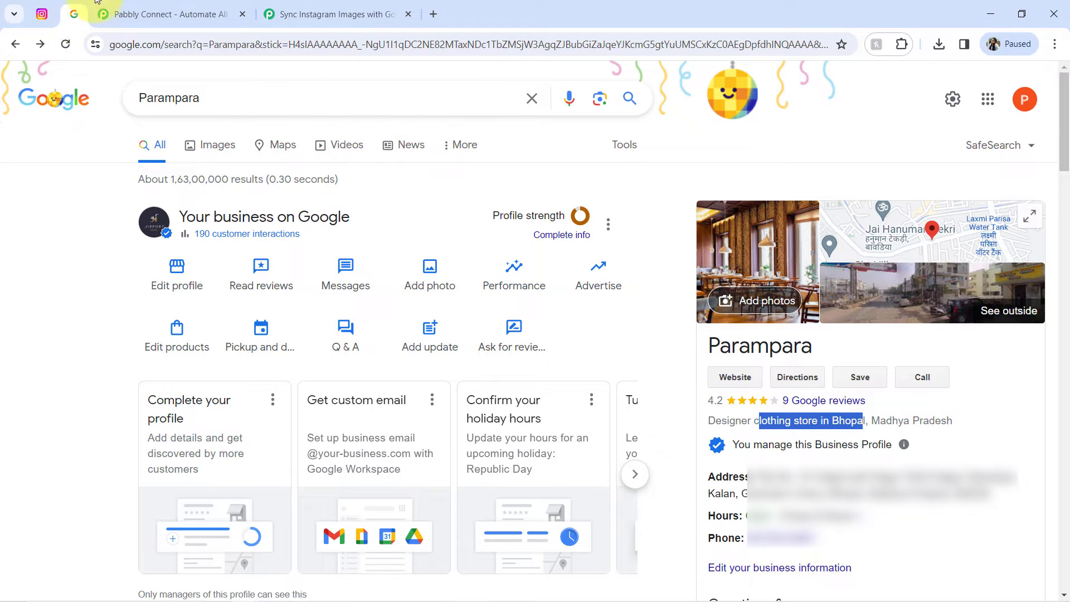
click(342, 9)
click(286, 299)
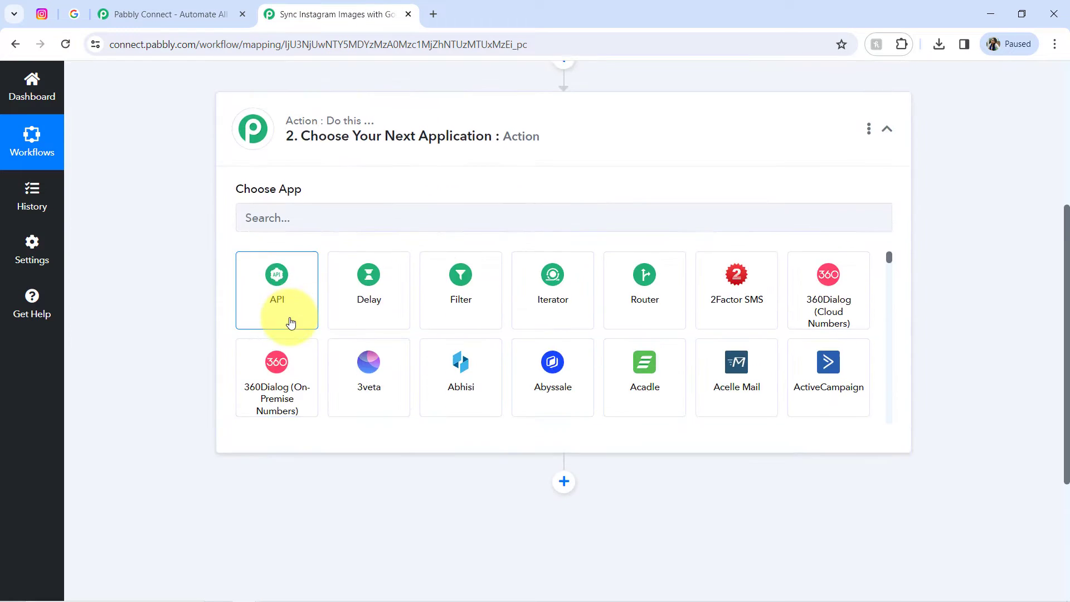
click(270, 324)
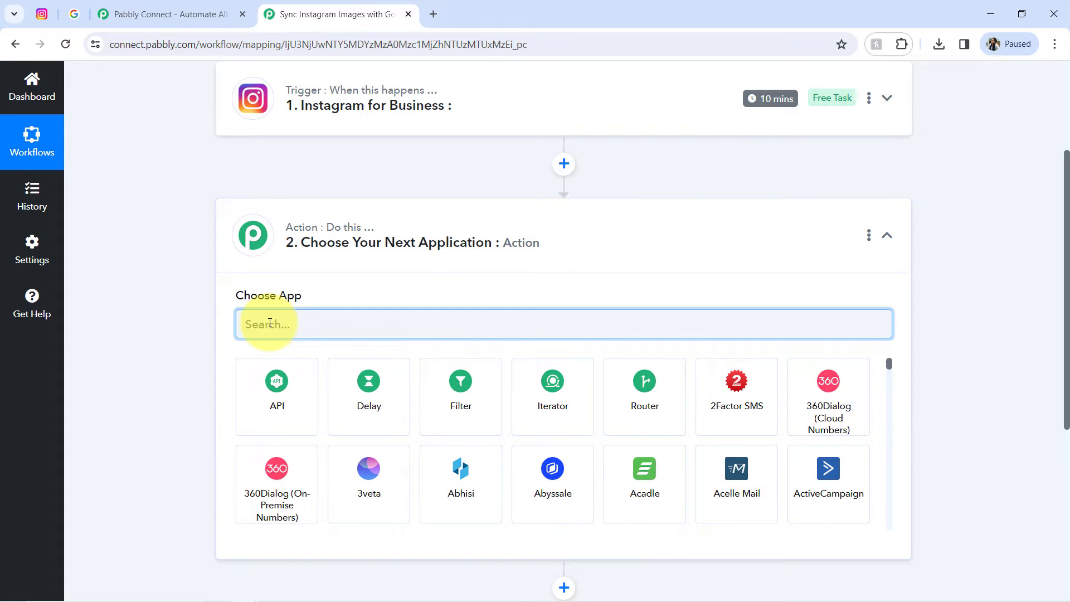
text(google m)
click(369, 390)
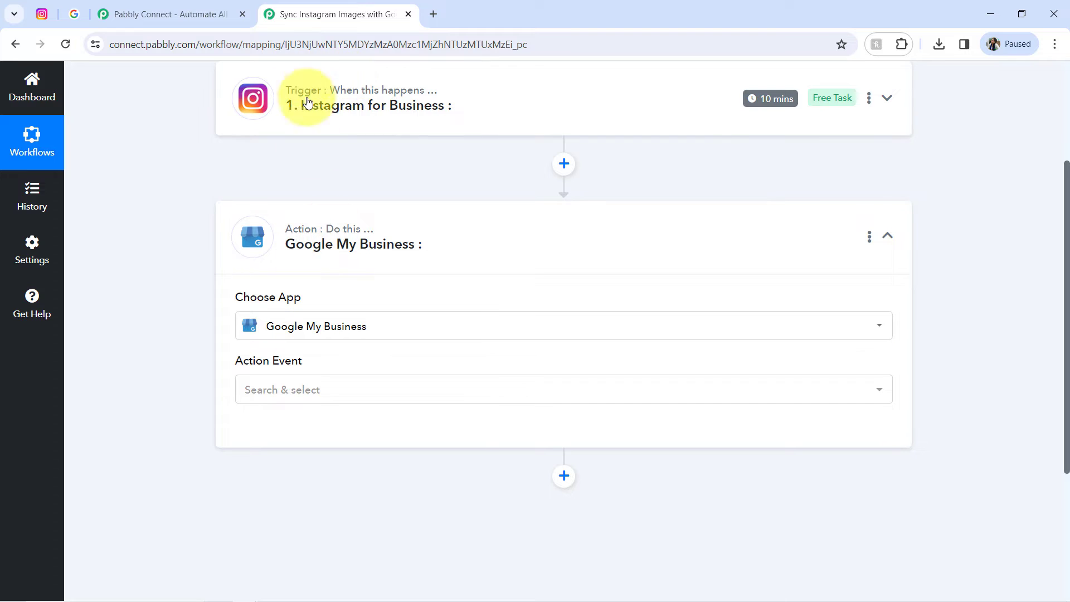
Collapse the Google My Business action to review both workflow steps, and check the Instagram profile.
drag(1068, 227, 1032, 95)
click(296, 414)
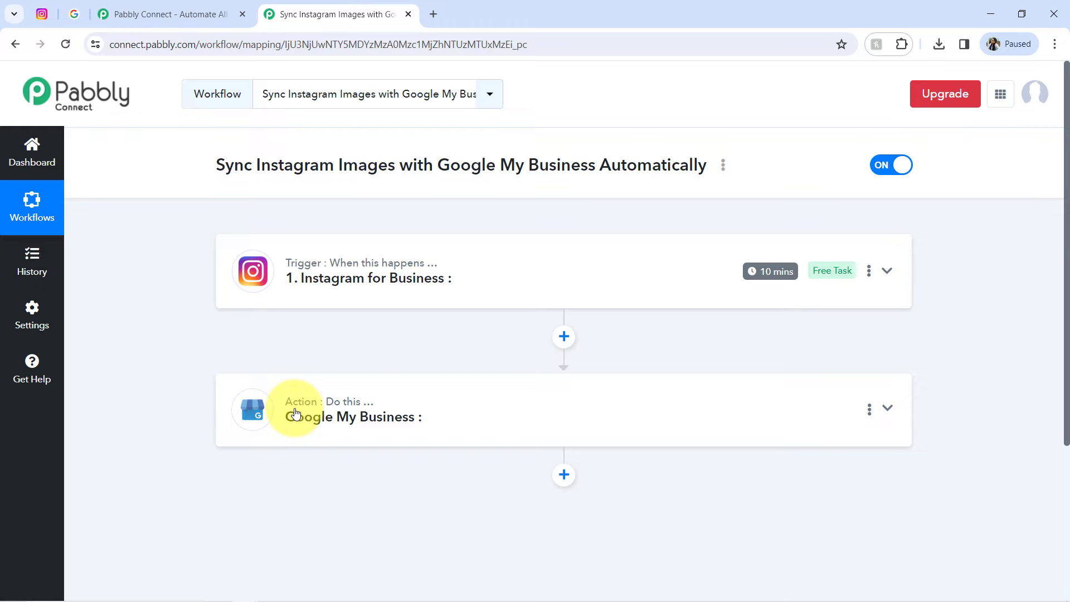
click(53, 20)
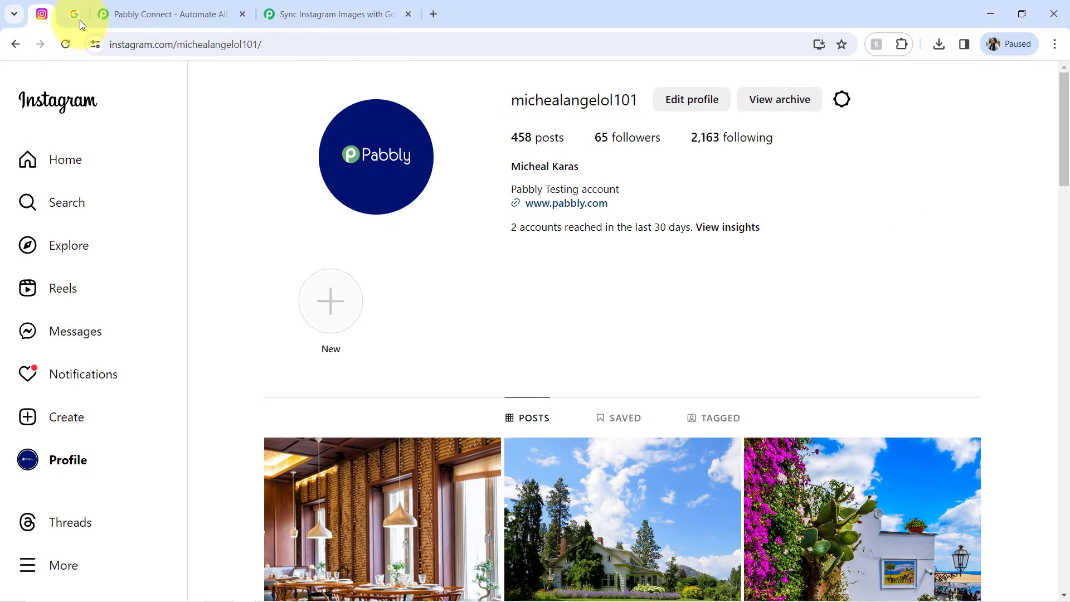
click(296, 14)
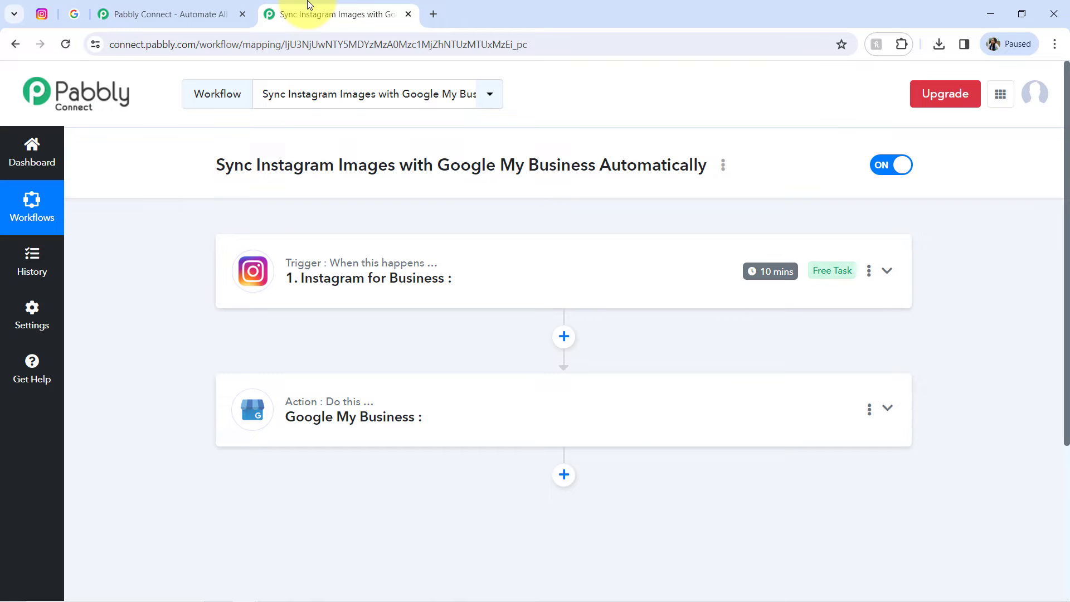
Expand the Instagram for Business trigger and set its trigger event to New Media Posted in My Account.
click(316, 273)
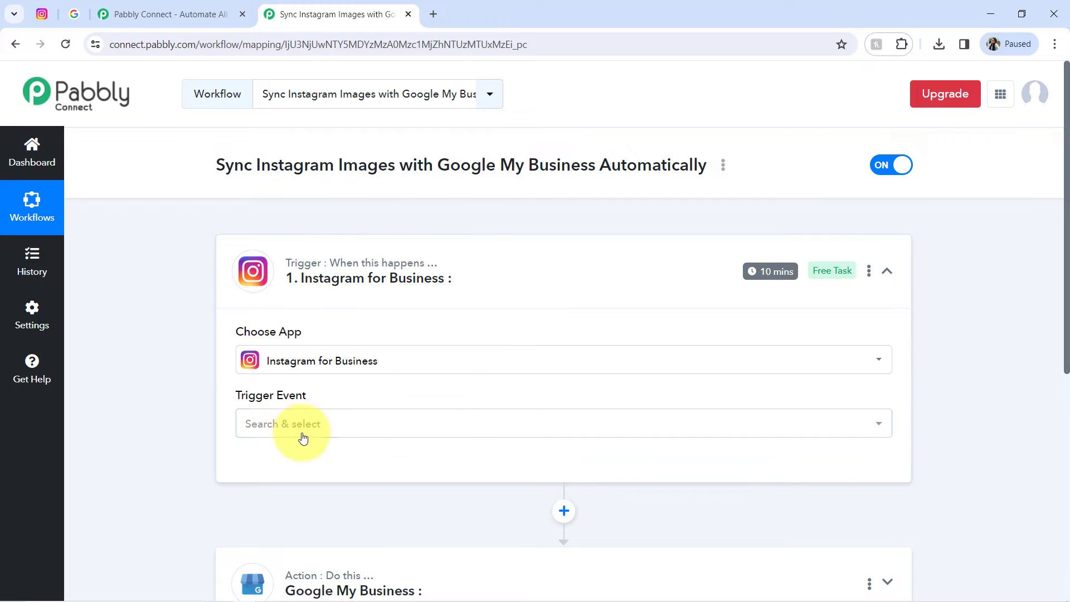
click(275, 432)
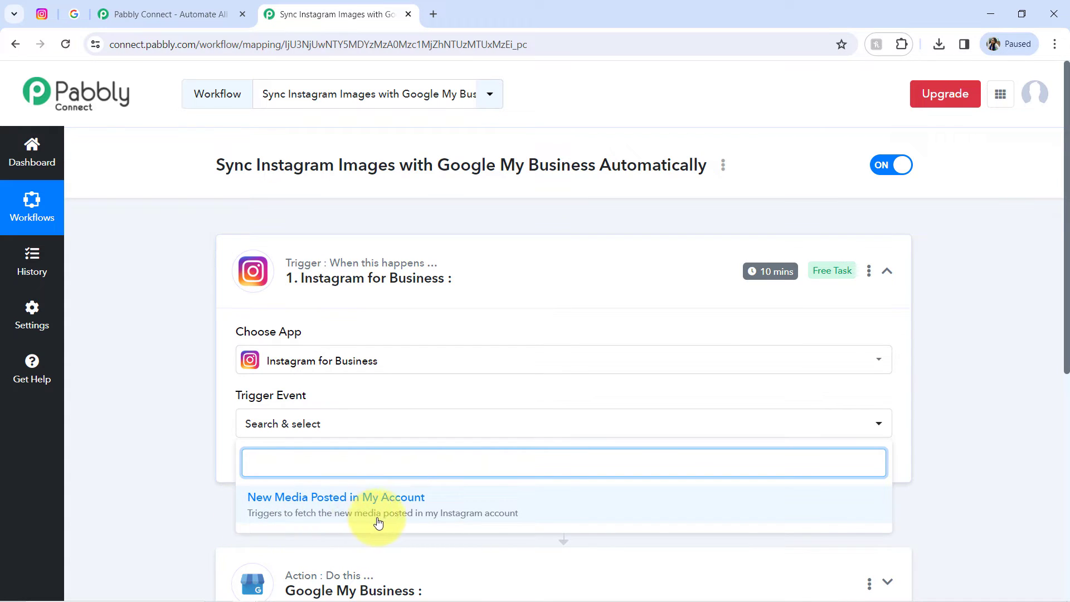
click(426, 510)
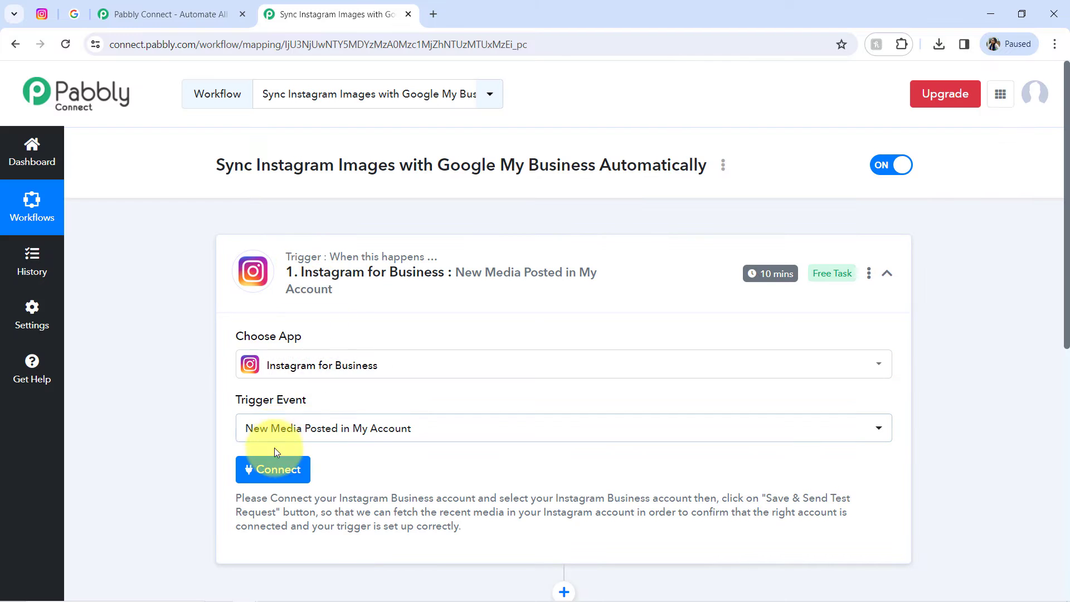
Connect the trigger to an Instagram for Business account through a new connection.
click(272, 471)
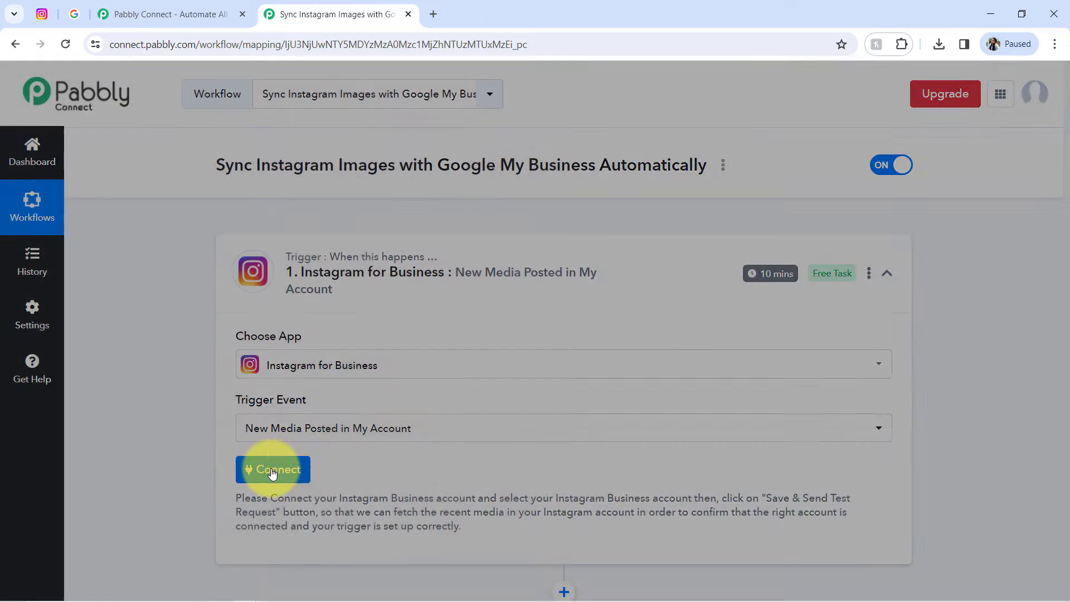
click(583, 207)
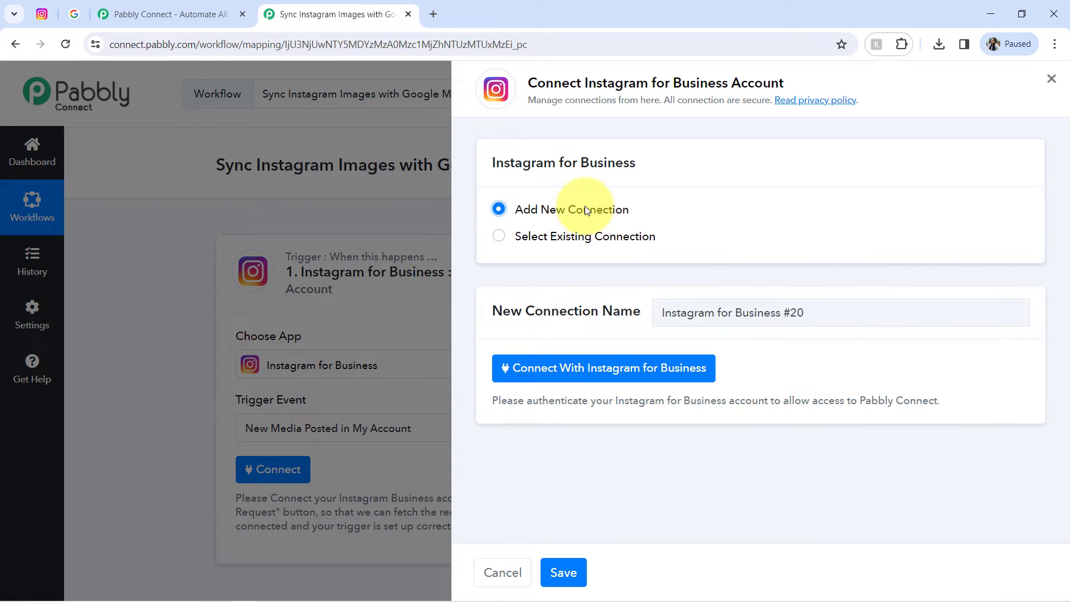
click(552, 368)
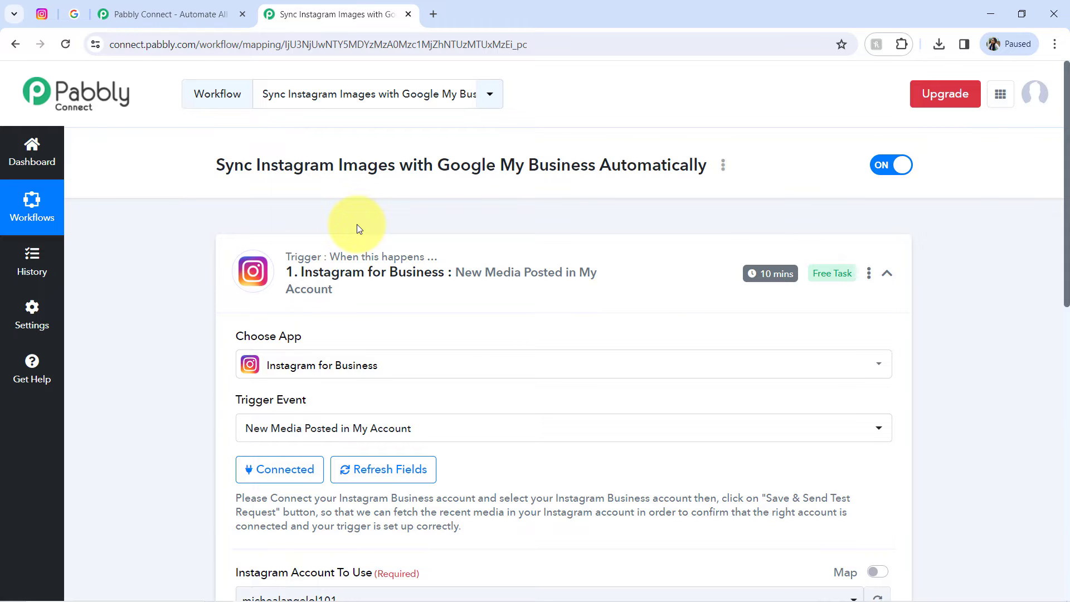
Compare the account selected under Instagram Account To Use with the open Instagram profile.
drag(1066, 176, 1046, 317)
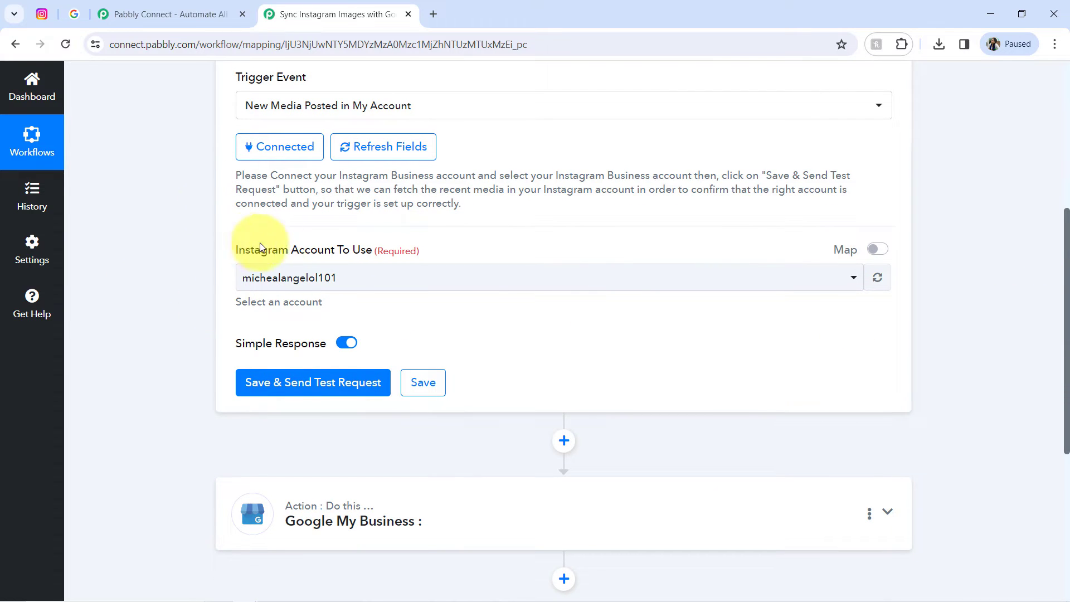
drag(253, 252, 317, 258)
click(43, 12)
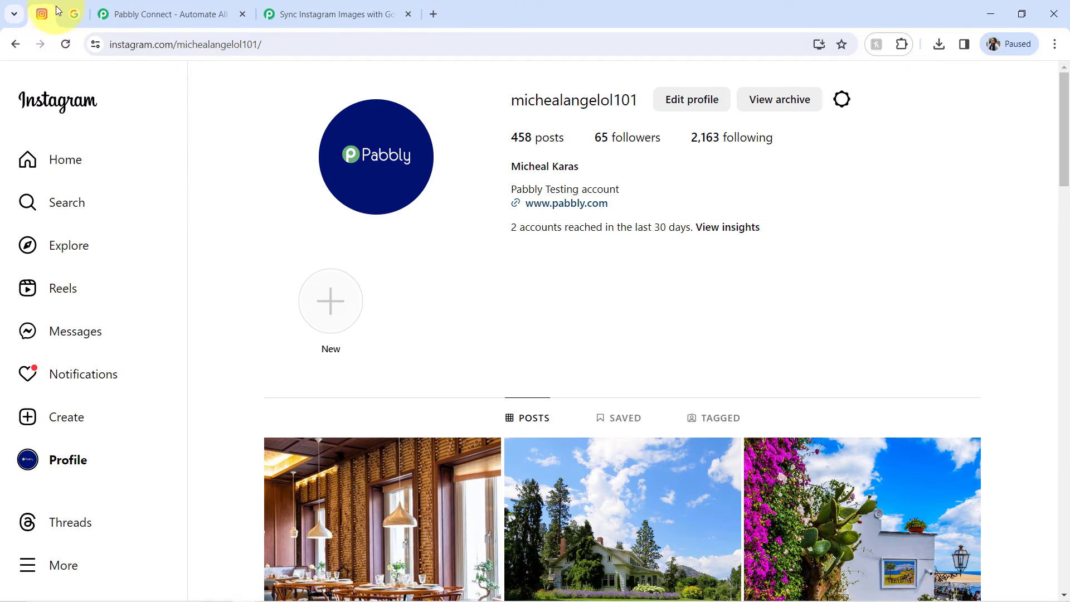
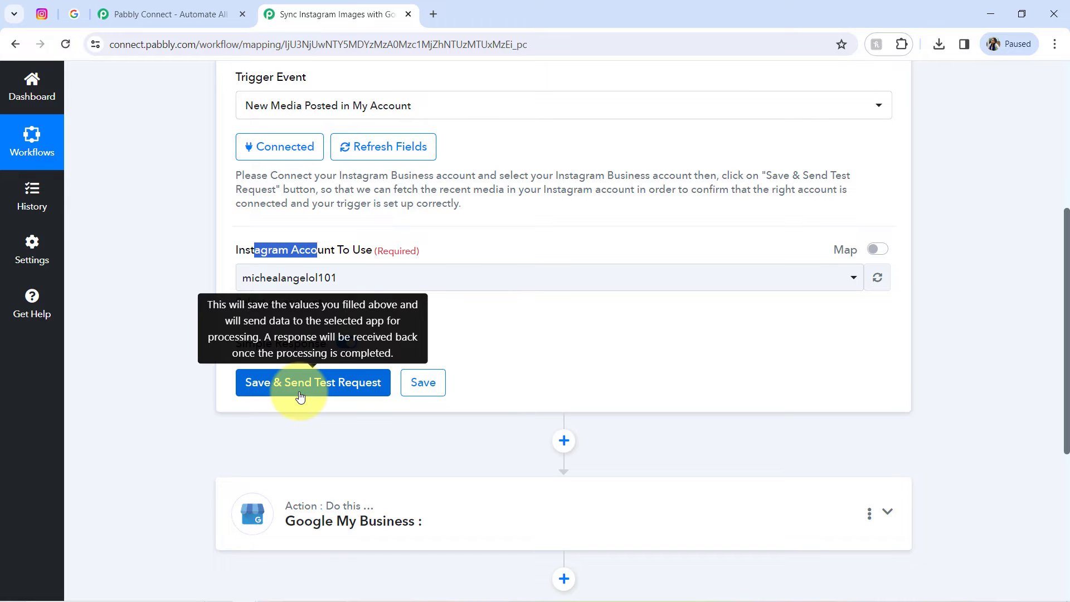
click(40, 14)
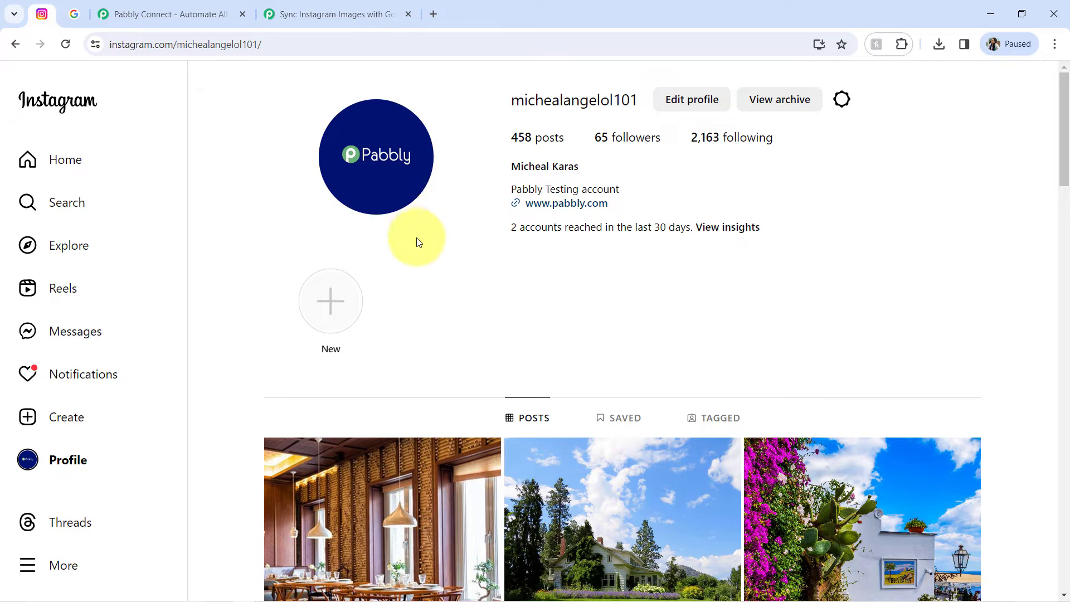
click(290, 14)
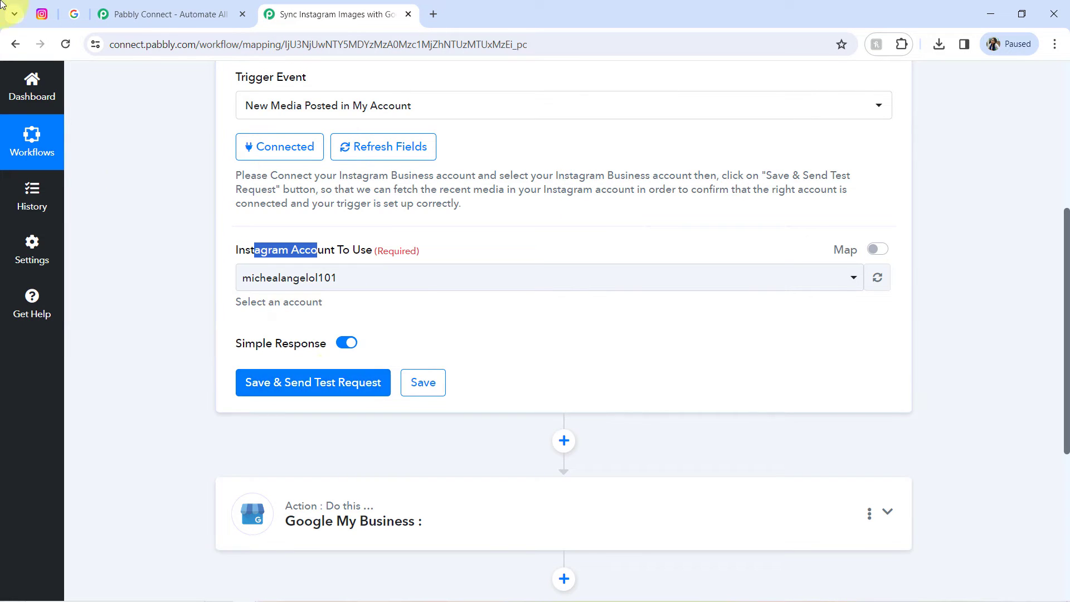
Start a new post on the Instagram profile with the "dresses" image from the Extra Images folder.
click(41, 13)
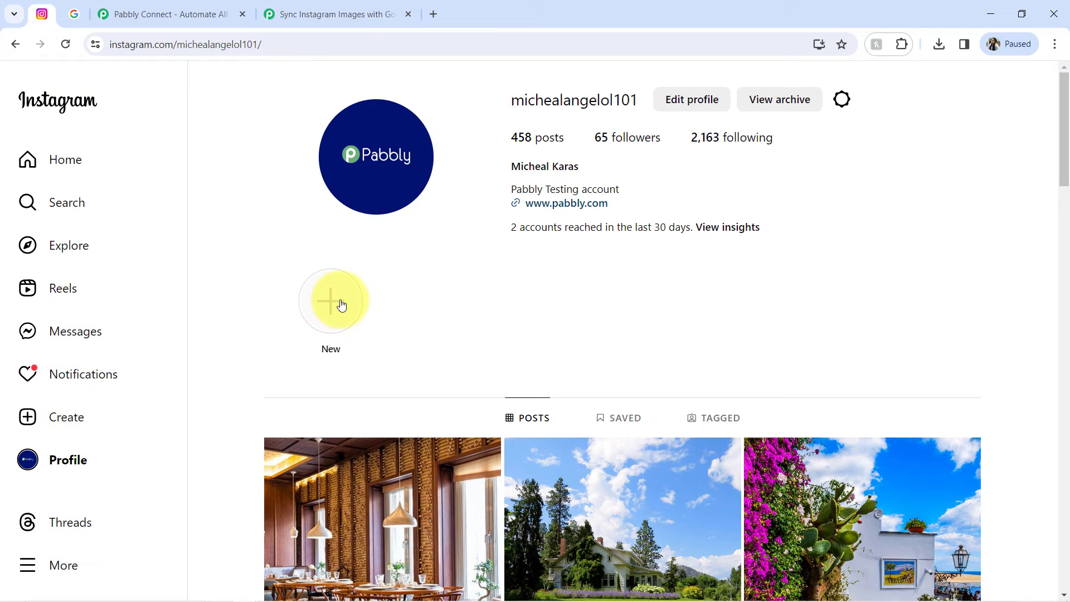
click(65, 418)
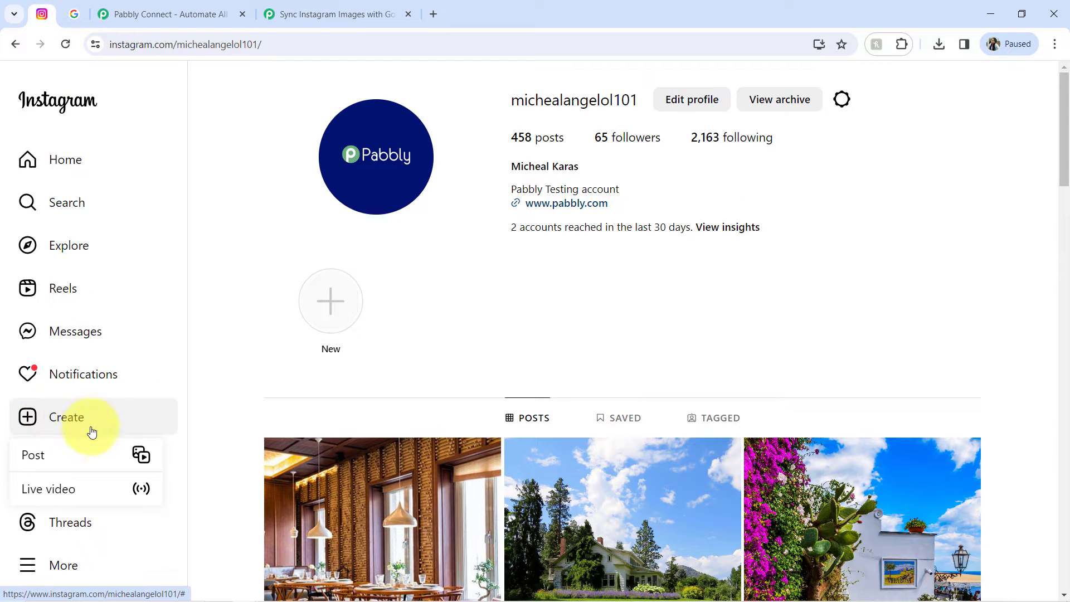
click(70, 458)
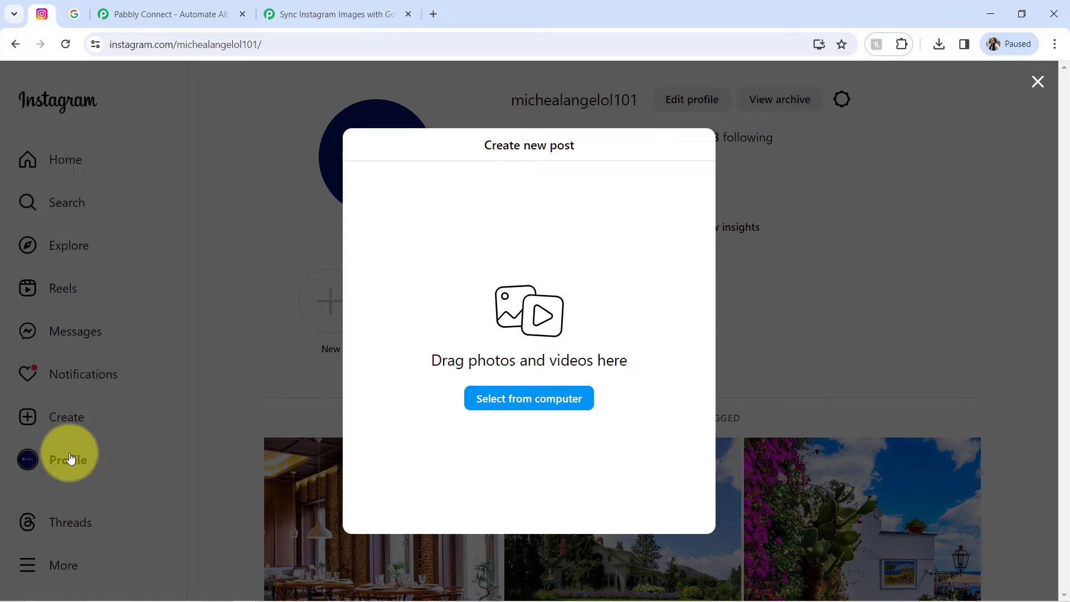
click(554, 406)
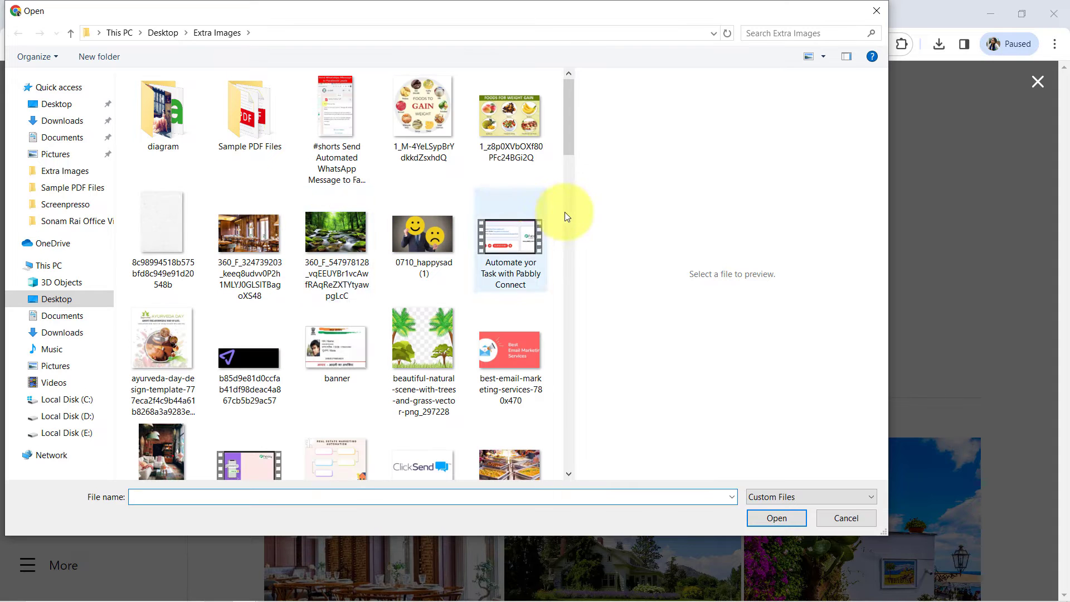
drag(570, 135, 566, 258)
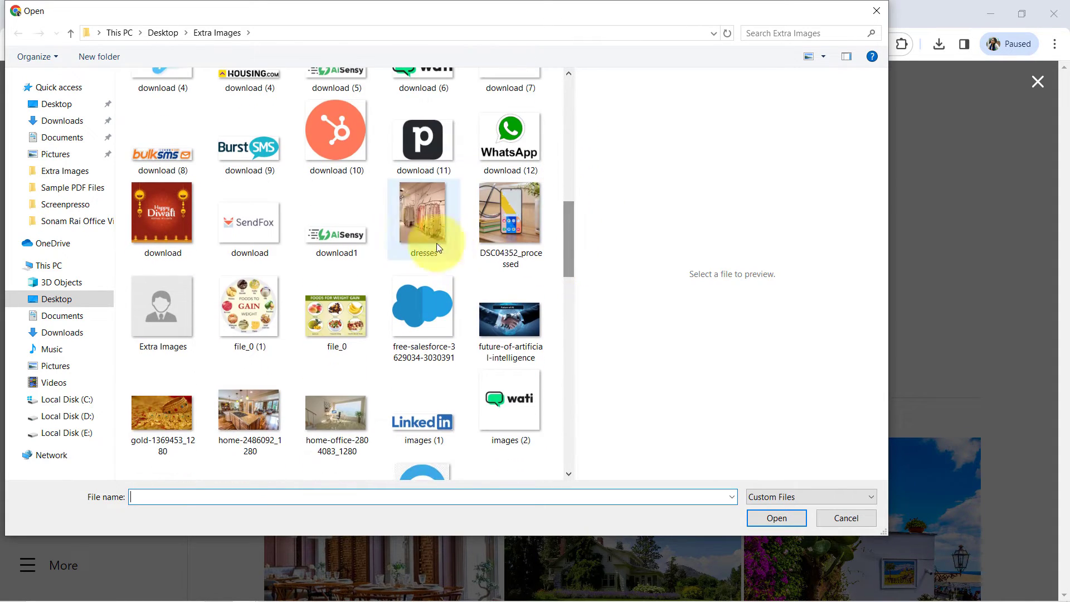
double_click(422, 217)
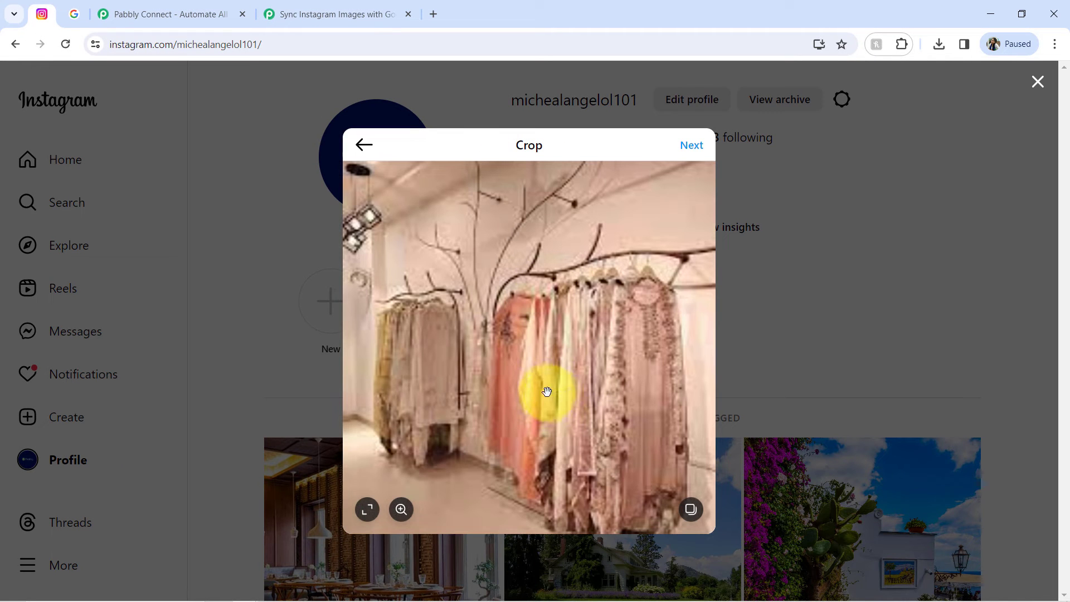
Caption the post "Unique Collection is out on our Boutique" with the hashtags #dresses #ethnic, and share it.
click(691, 146)
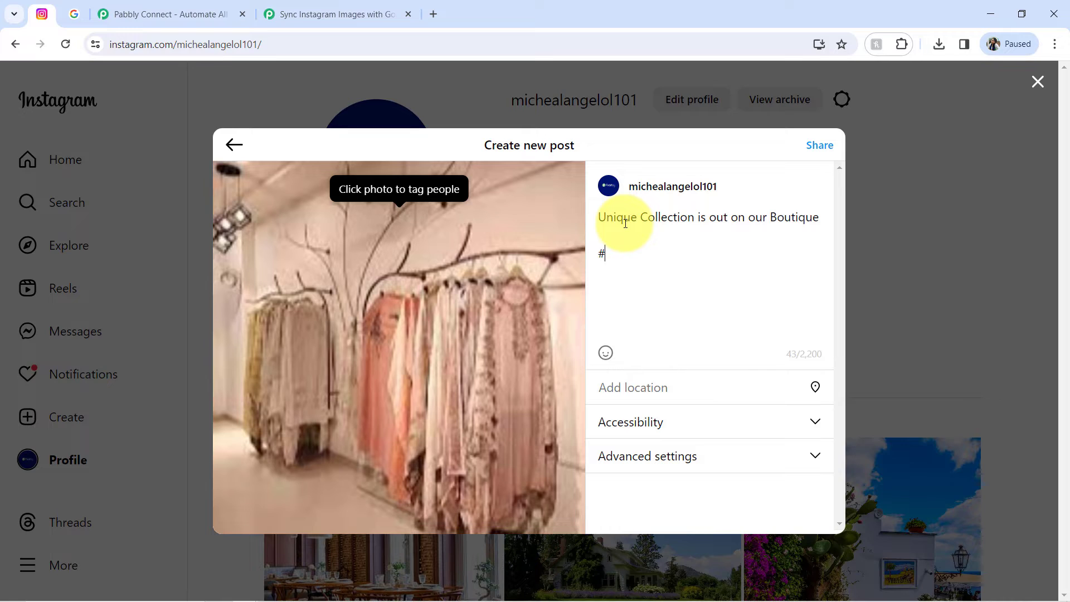
text(dres)
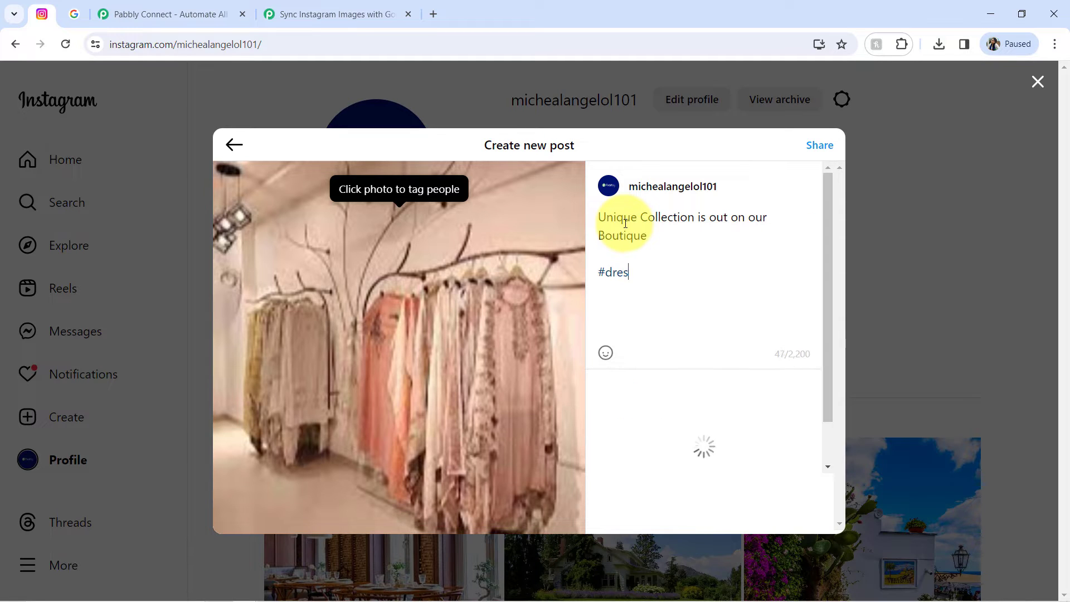
text(ses #ethnic)
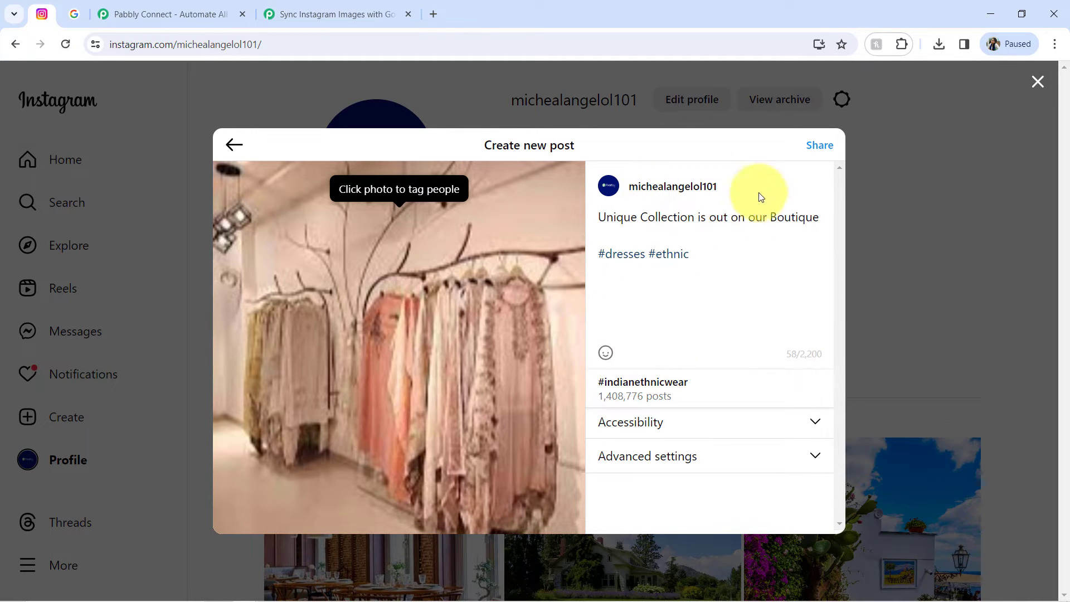
click(813, 153)
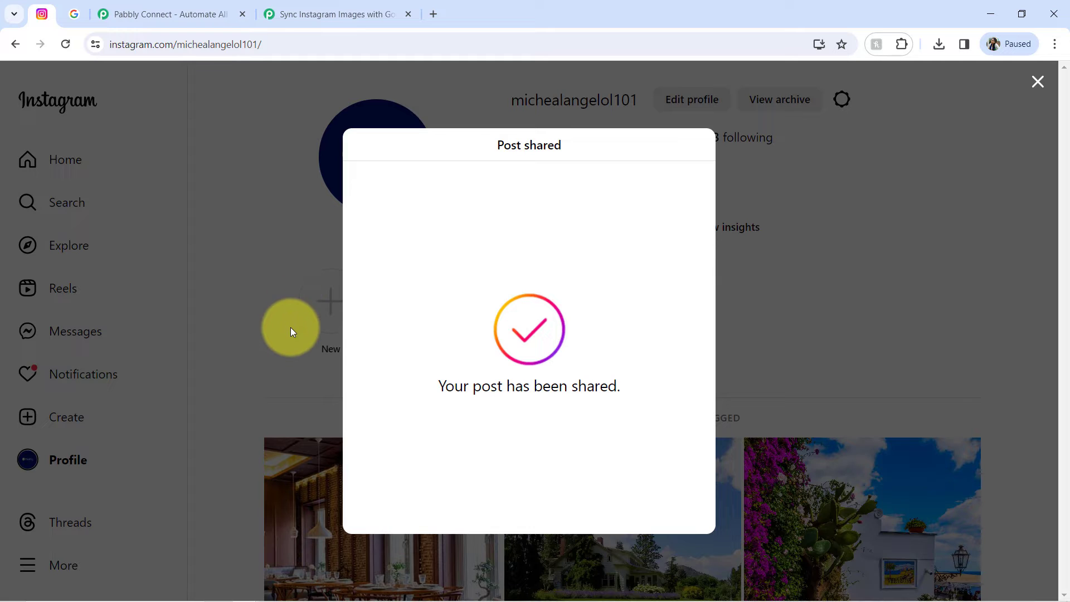
Return to the Pabbly Connect workflow, save the Instagram trigger with a test request, and expand the received response.
click(318, 14)
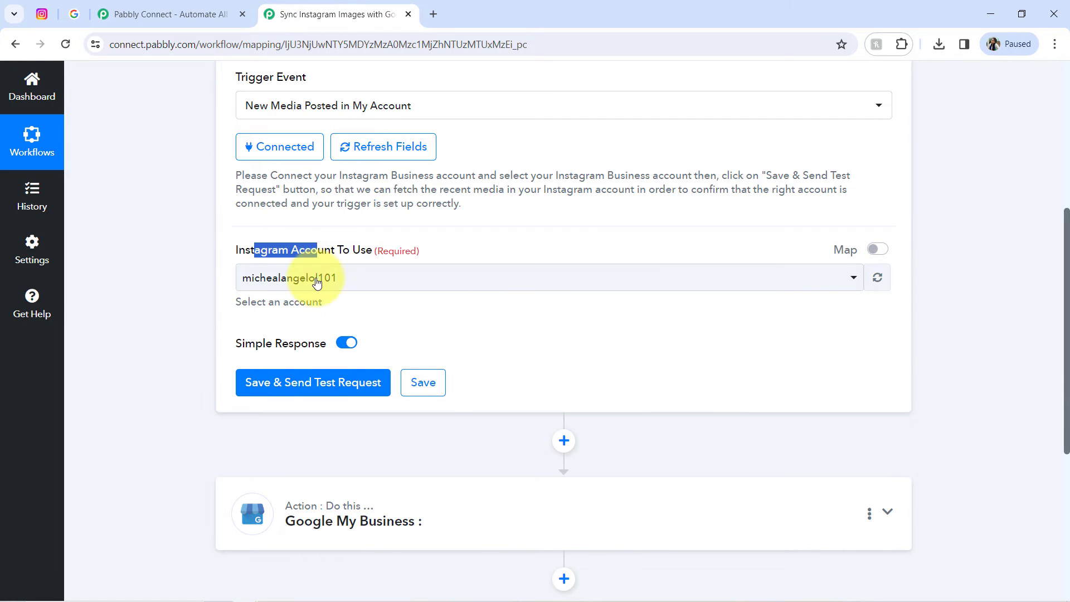
click(274, 382)
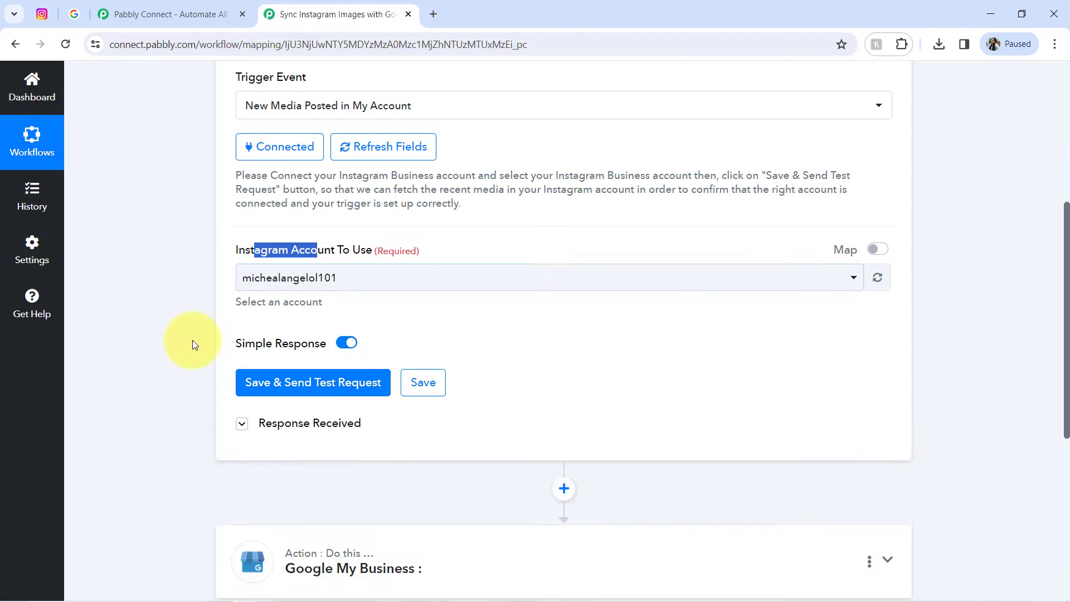
click(242, 424)
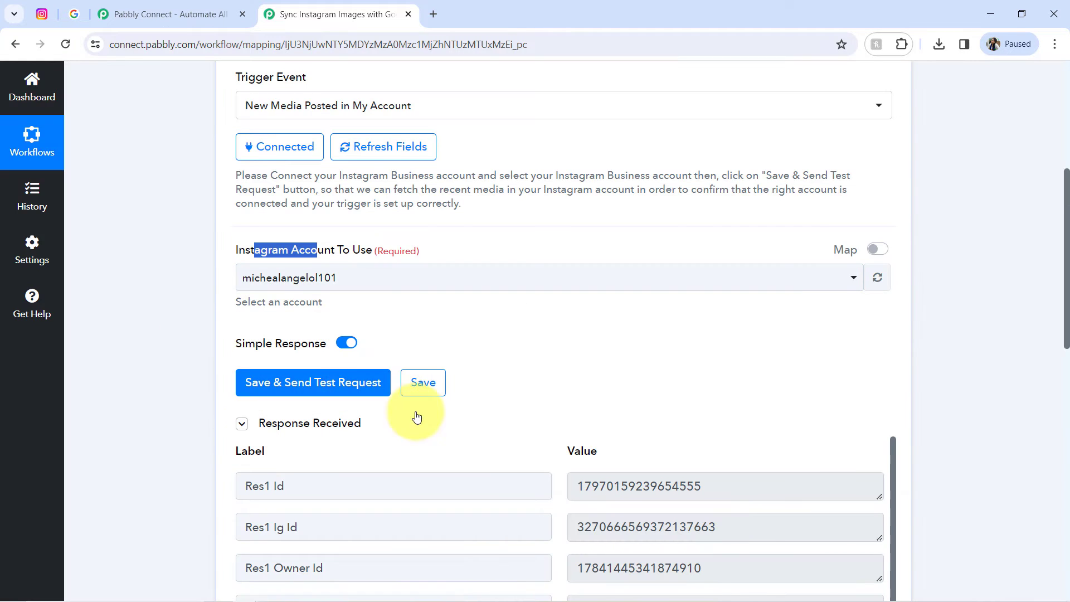
Open the Res1 Permalink link from the response to check the captured Instagram post, and close it again.
drag(1068, 196, 1009, 300)
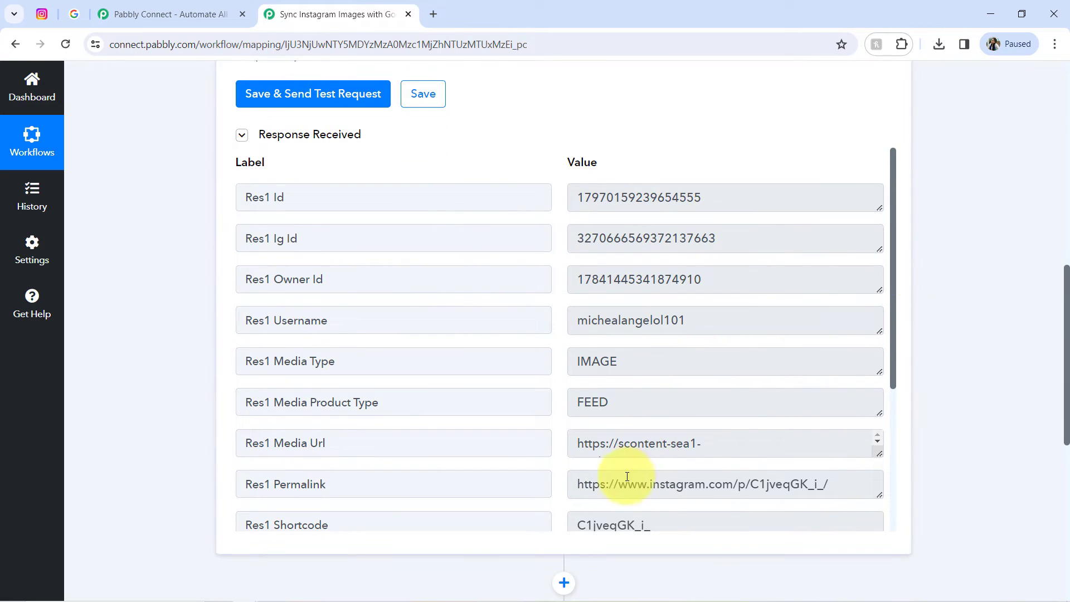
click(640, 488)
key(ctrl+a)
right_click(632, 487)
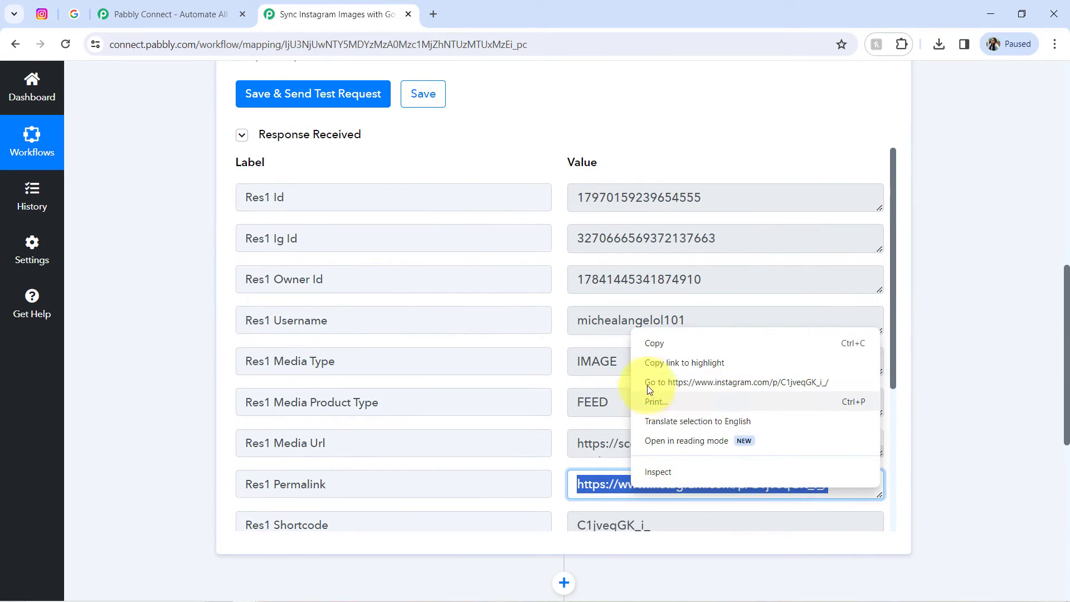
click(672, 383)
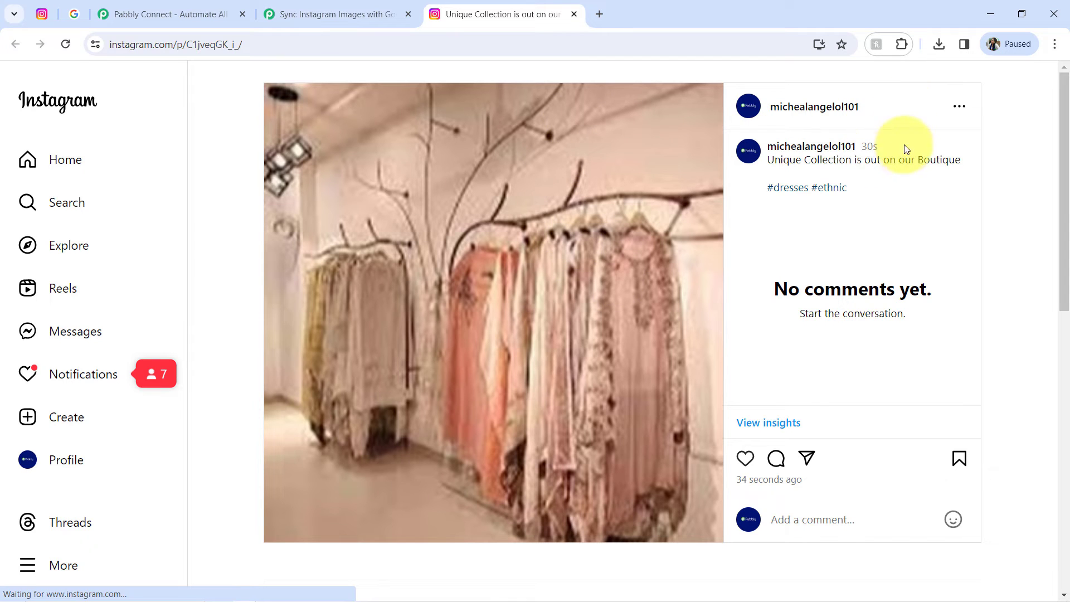
click(574, 14)
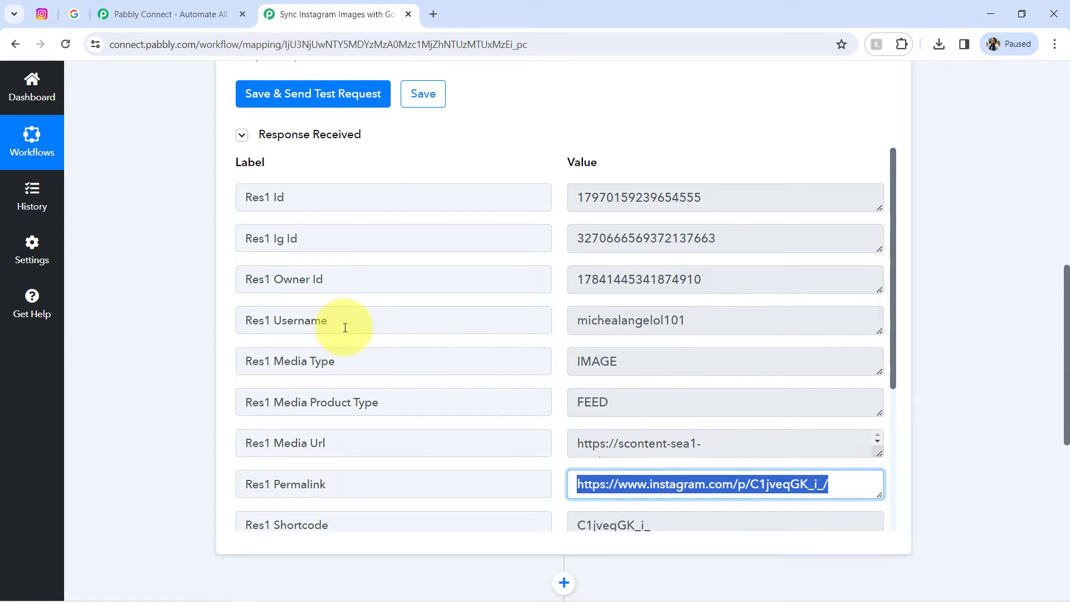
Go back to Instagram, dismiss the shared-post dialog and reload the profile to look for the new post.
click(42, 14)
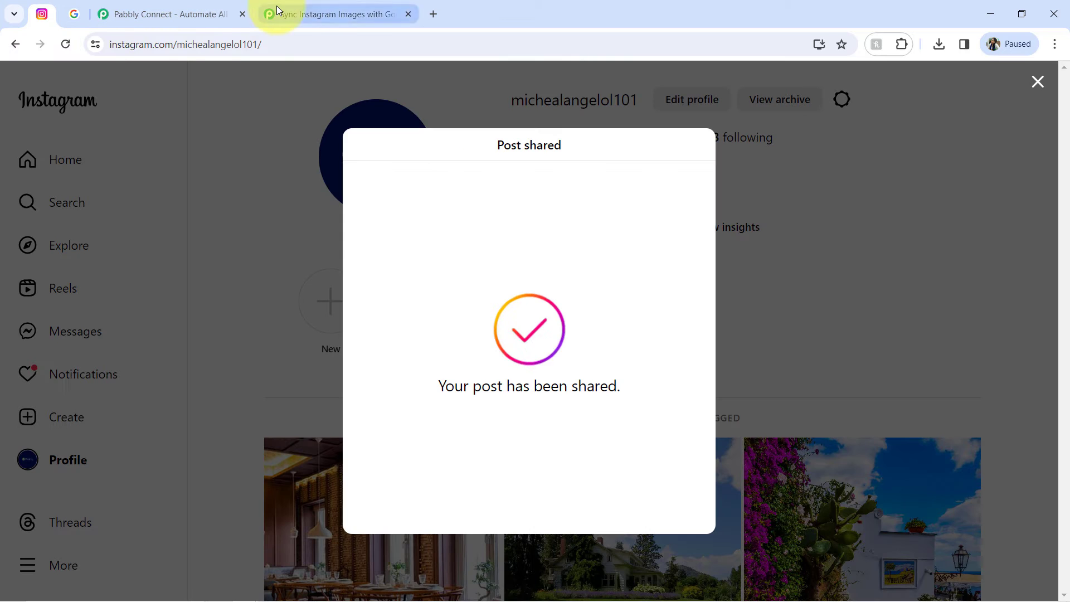
click(279, 14)
click(42, 15)
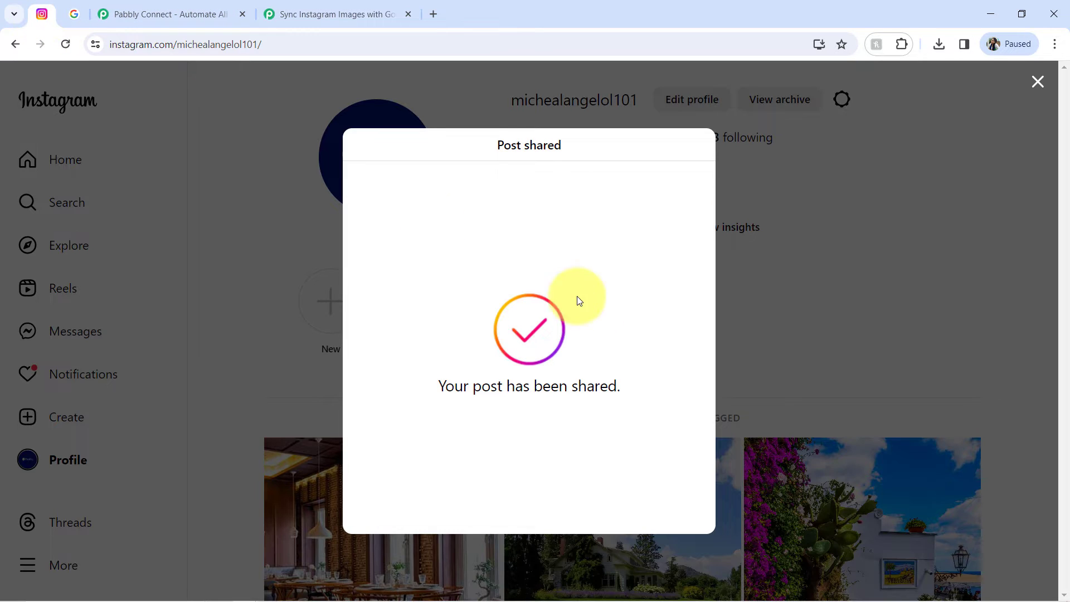
click(229, 267)
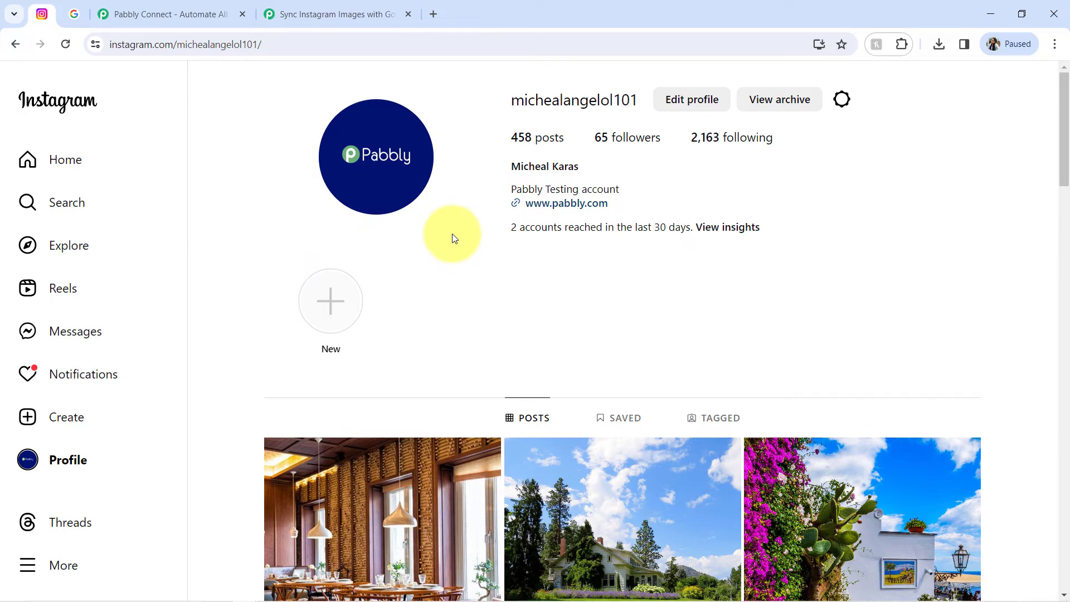
click(64, 47)
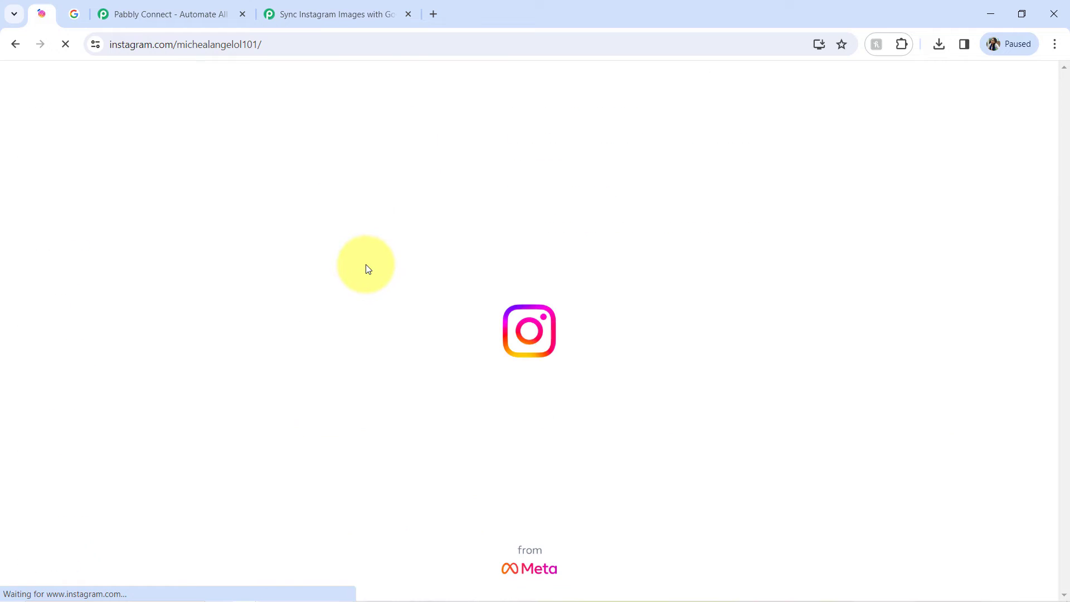
Return to the Pabbly Connect workflow and review the Instagram trigger's checking interval.
click(315, 13)
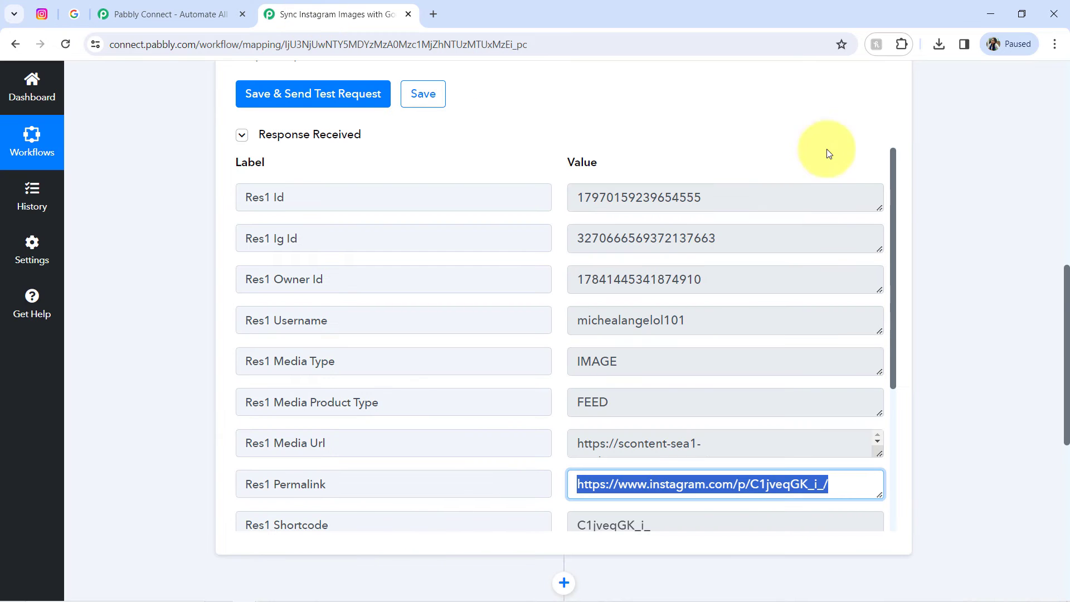
drag(1066, 306, 1064, 95)
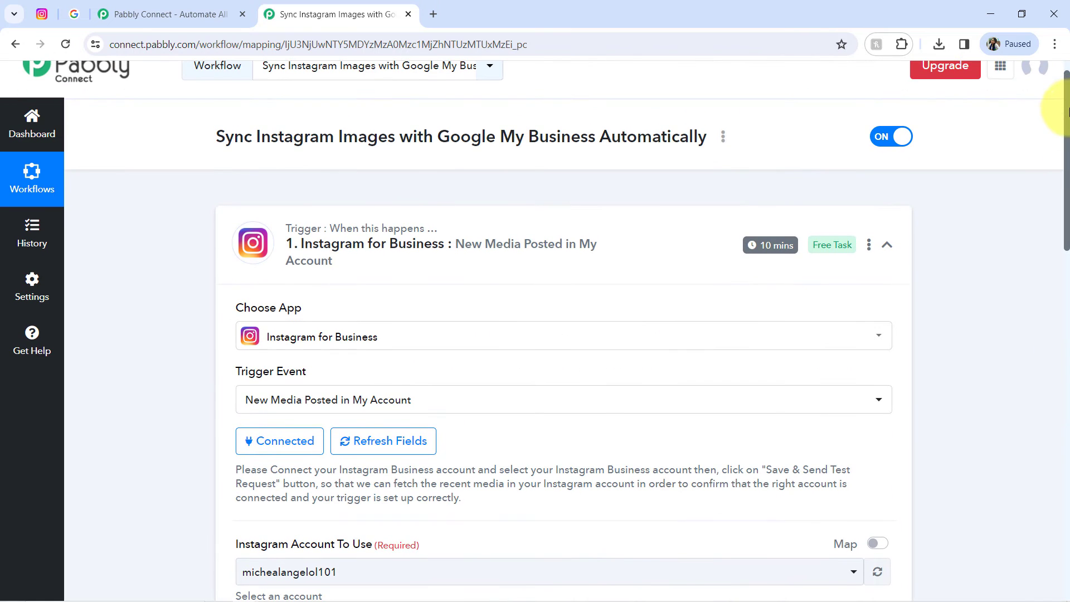
mouse_move(770, 246)
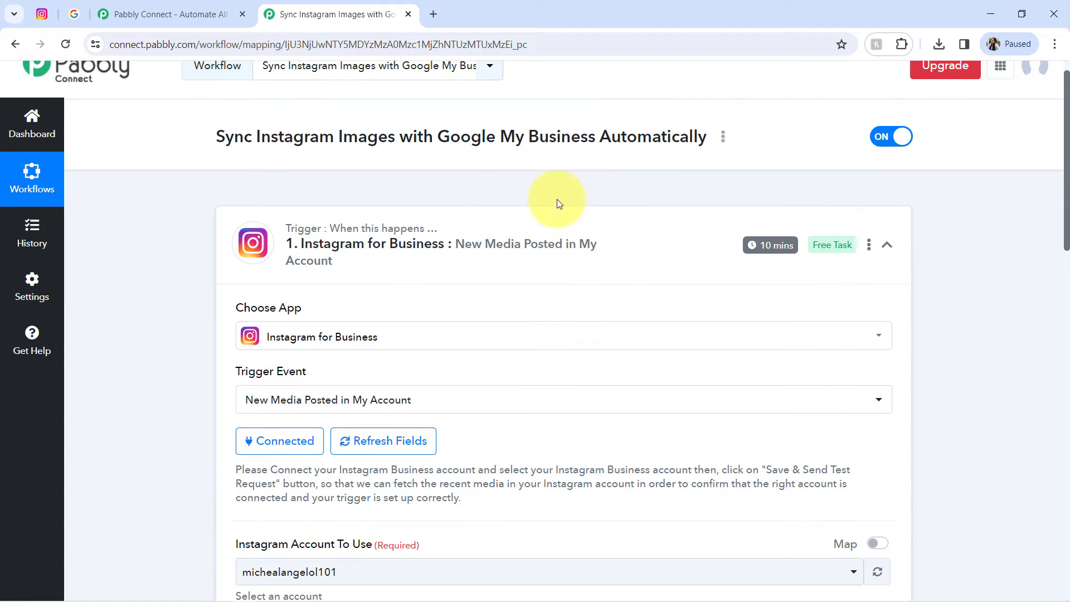
Open the Res1 Media Url link from the Instagram trigger's response to view the captured image, and close it again.
drag(1068, 192, 1067, 351)
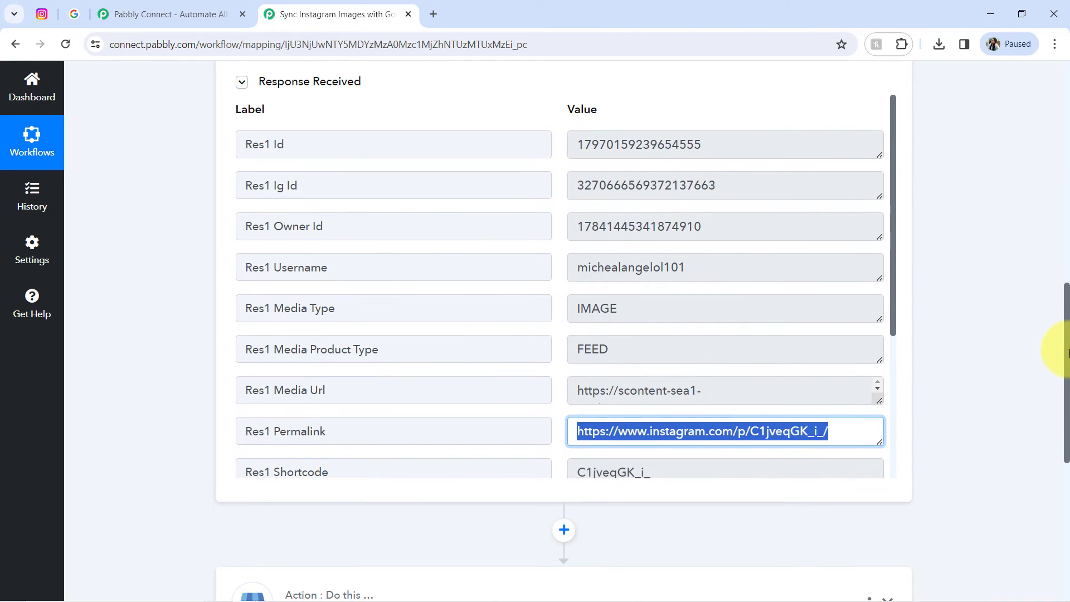
drag(894, 300, 890, 356)
triple_click(641, 303)
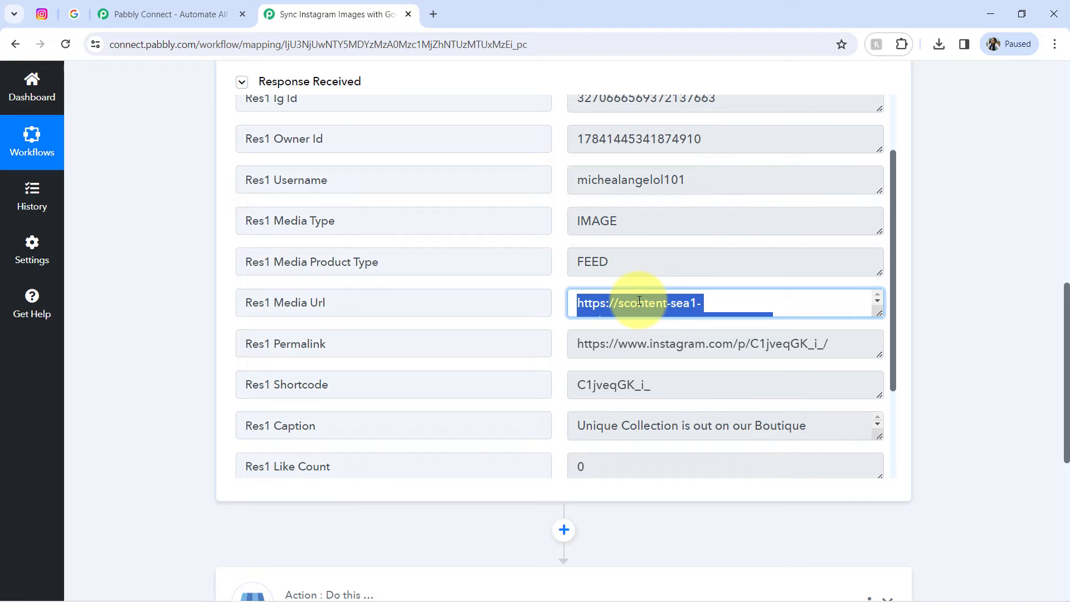
right_click(631, 303)
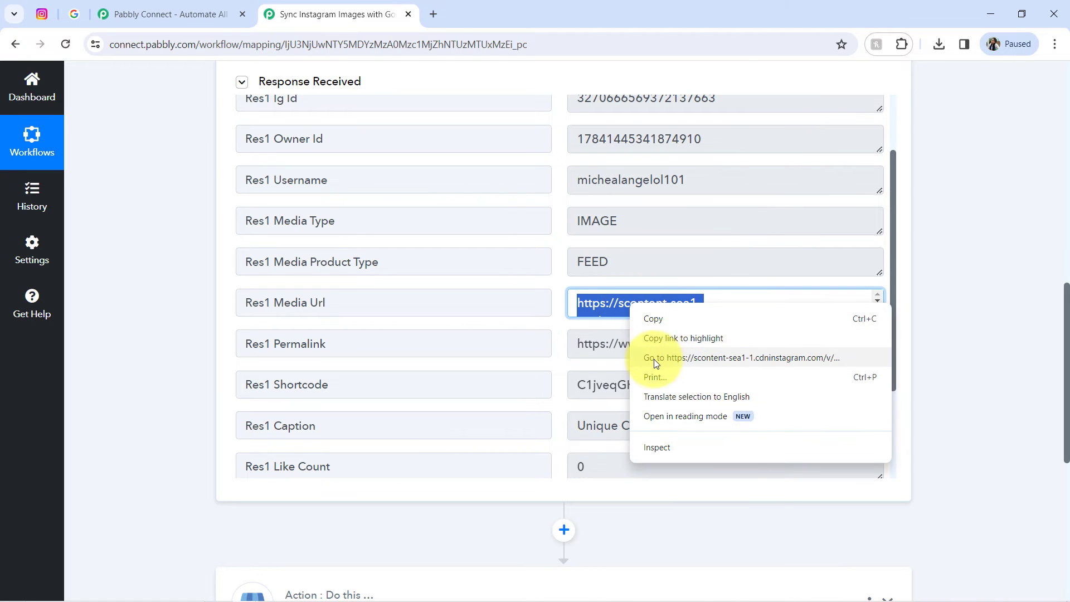
click(655, 358)
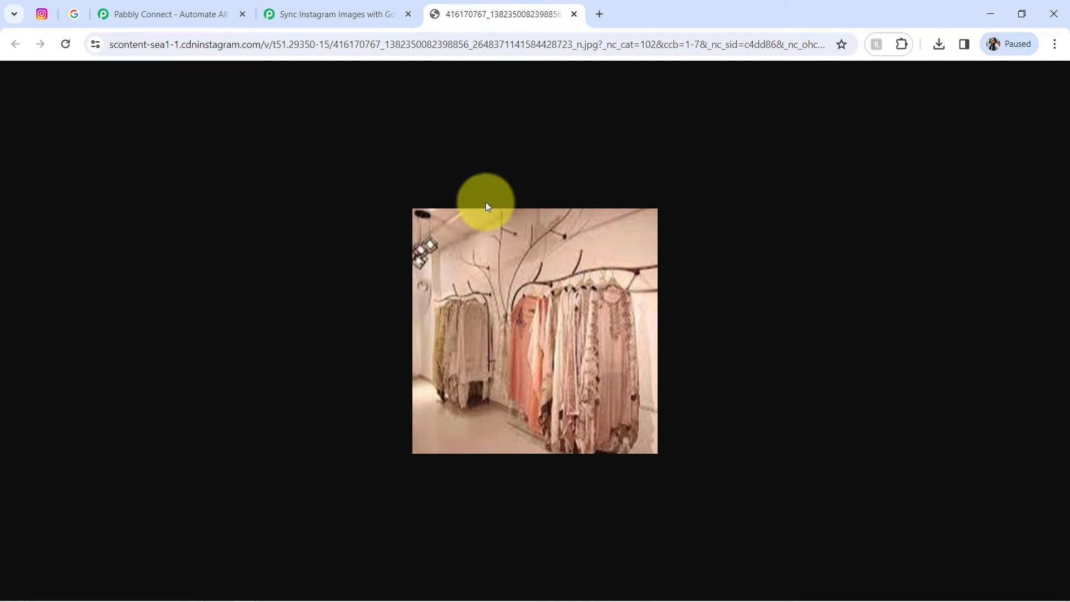
click(574, 14)
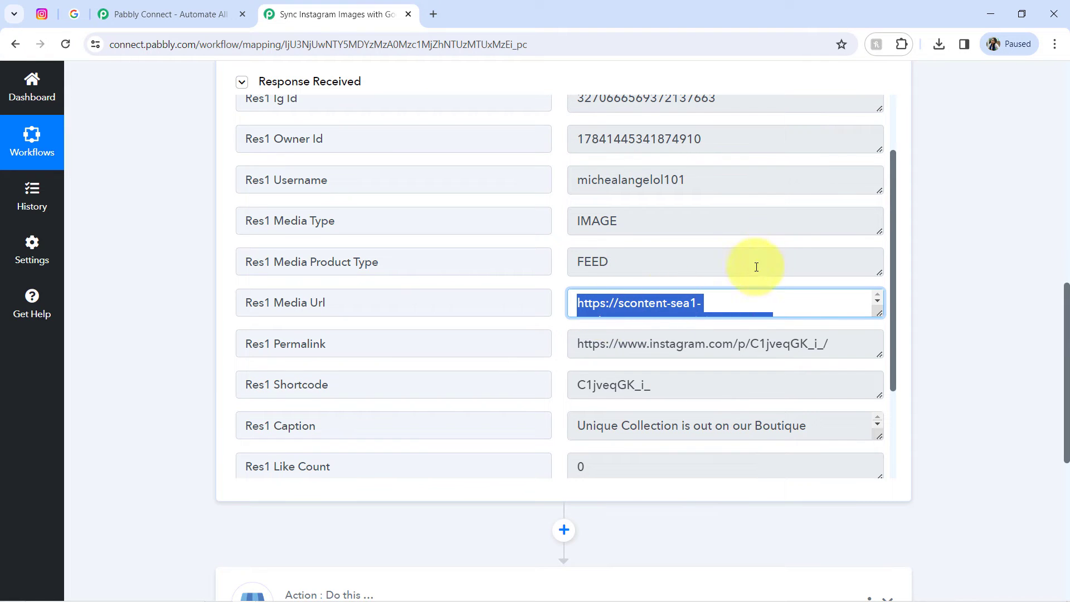
Check the Res1 Username value and enlarge the Res1 Caption value to read the post's full caption.
double_click(832, 189)
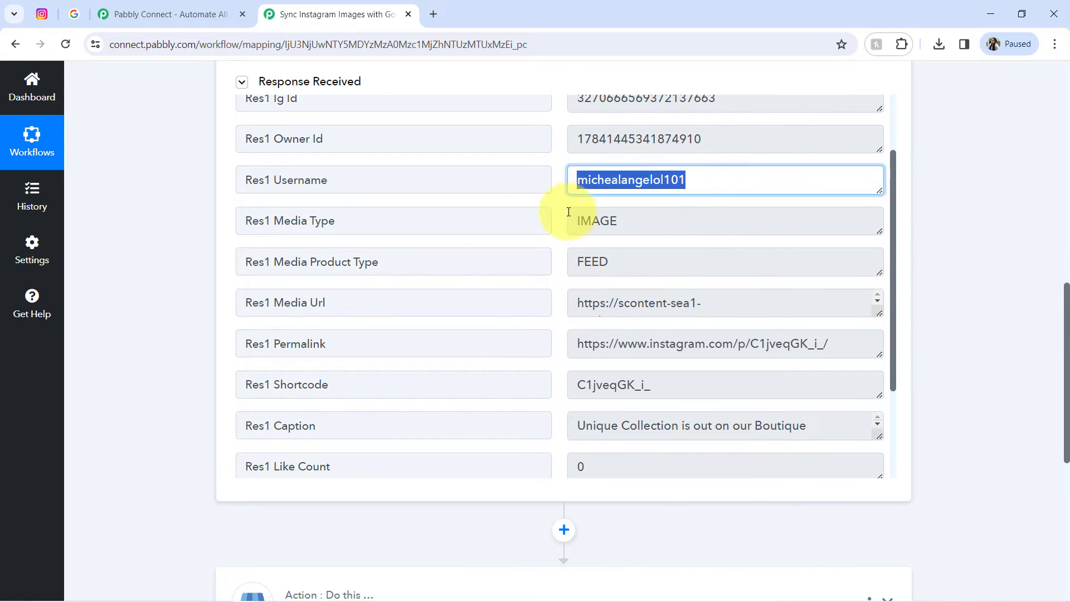
drag(895, 195, 881, 306)
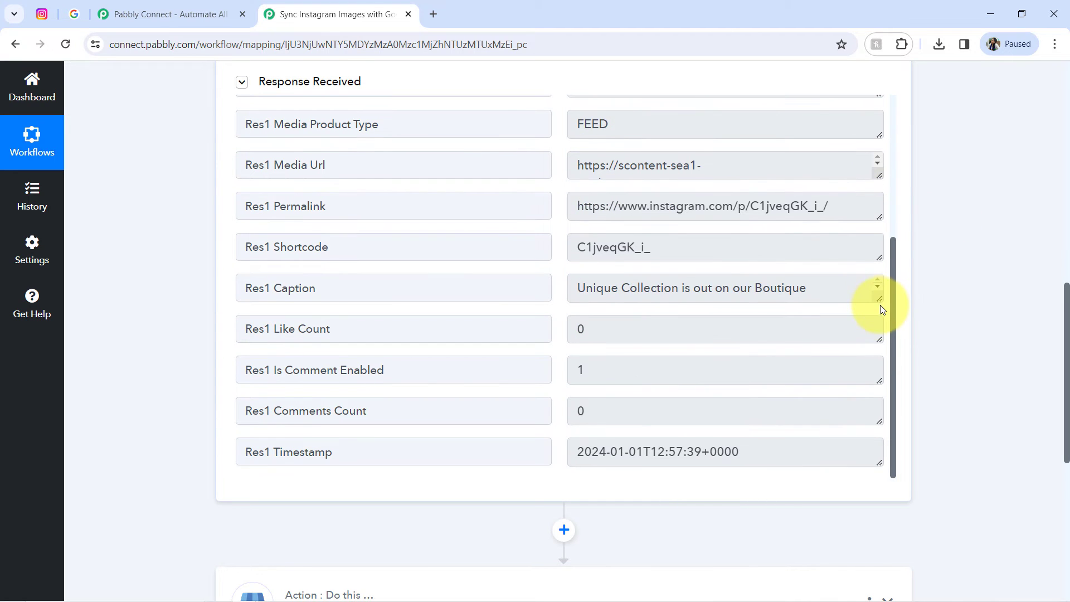
drag(650, 287, 792, 288)
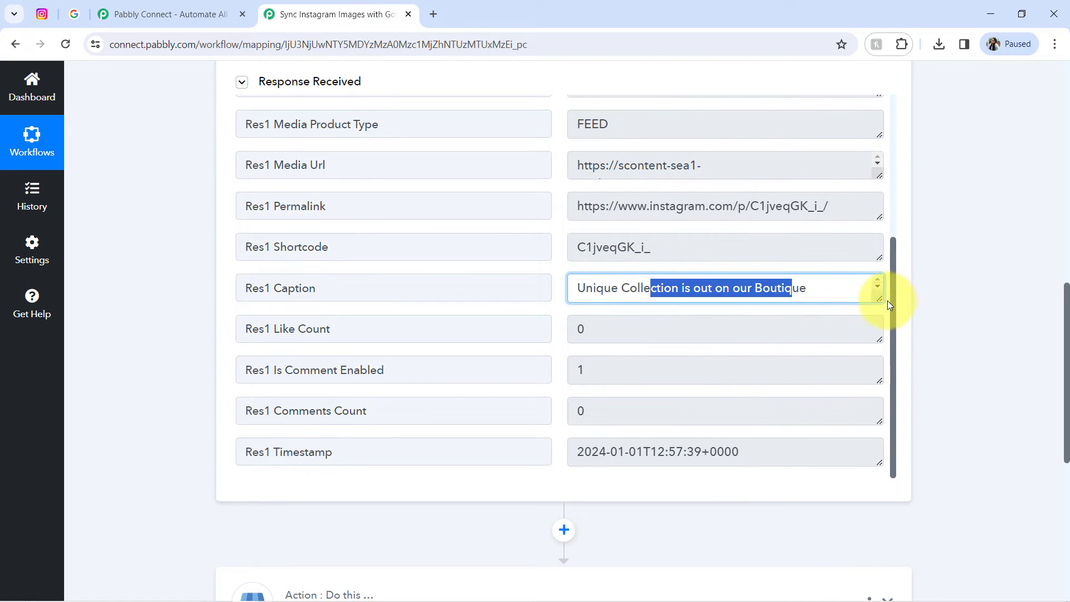
drag(878, 294, 879, 381)
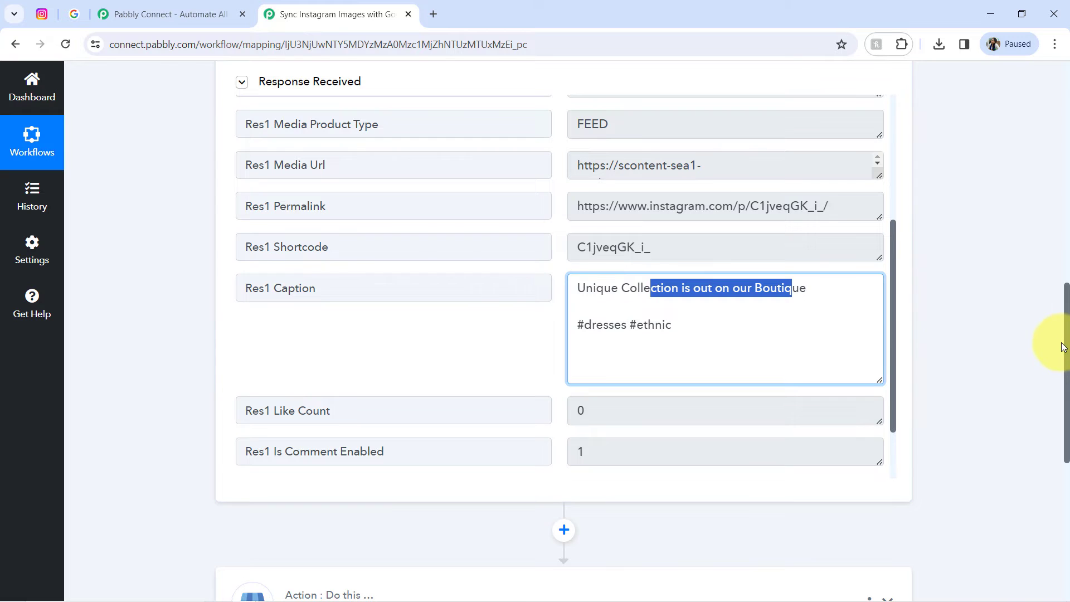
Collapse the Instagram for Business trigger step.
drag(1066, 351, 1046, 112)
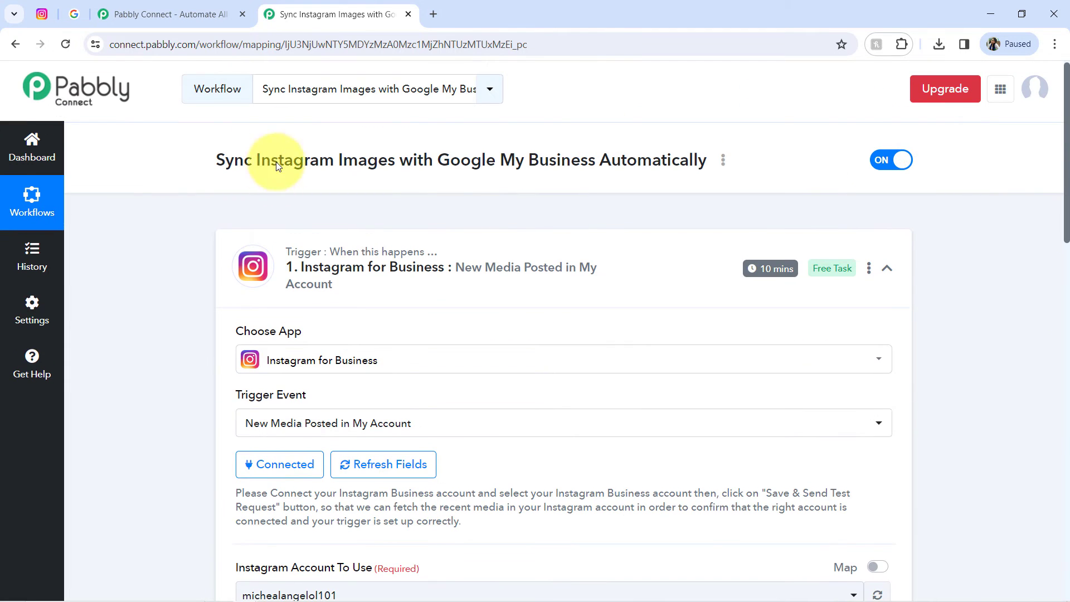
click(353, 279)
scroll(1051, 223, down, 3)
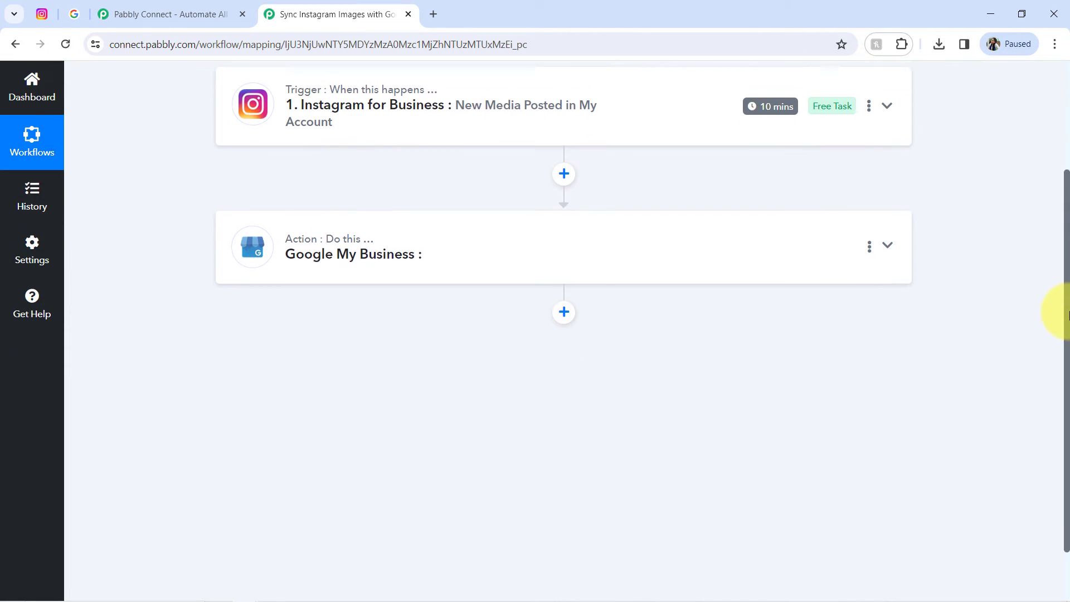
Set the Google My Business action event to Upload Media Photo and open its account connection settings.
click(340, 241)
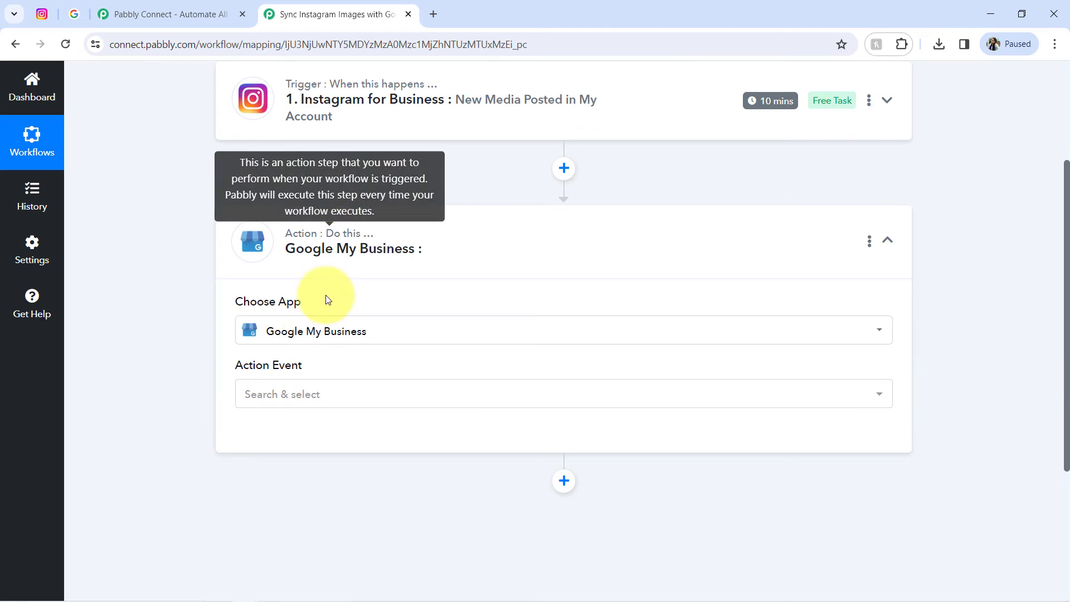
click(277, 407)
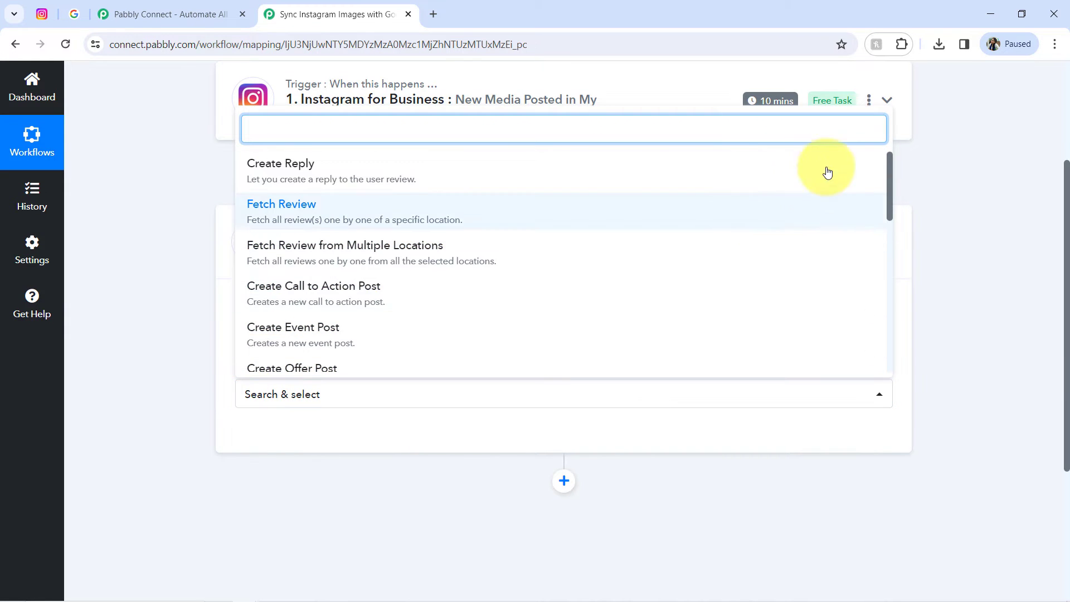
drag(891, 164, 900, 252)
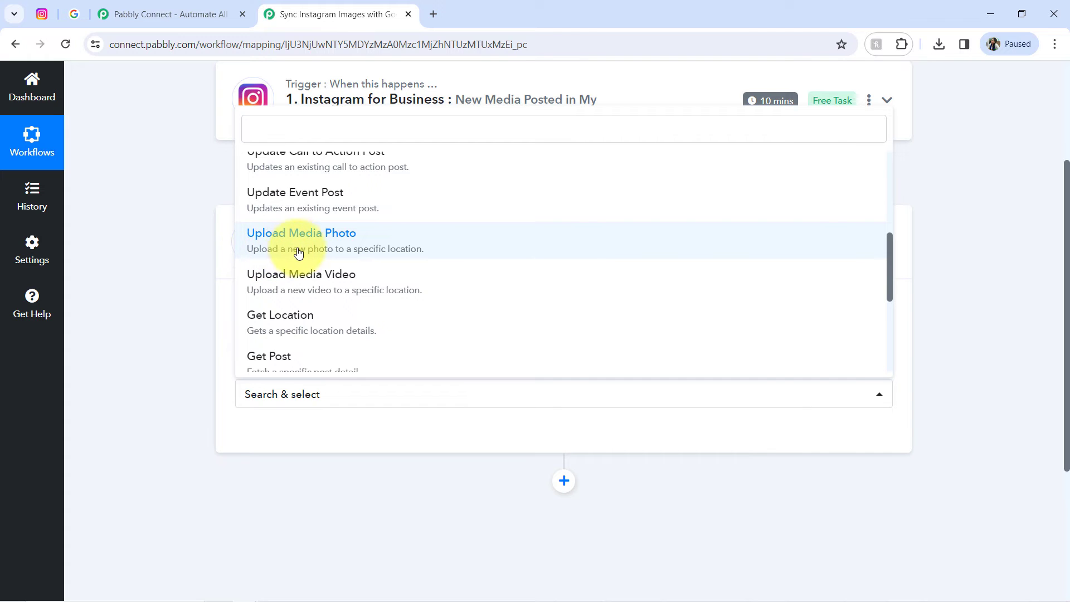
click(434, 249)
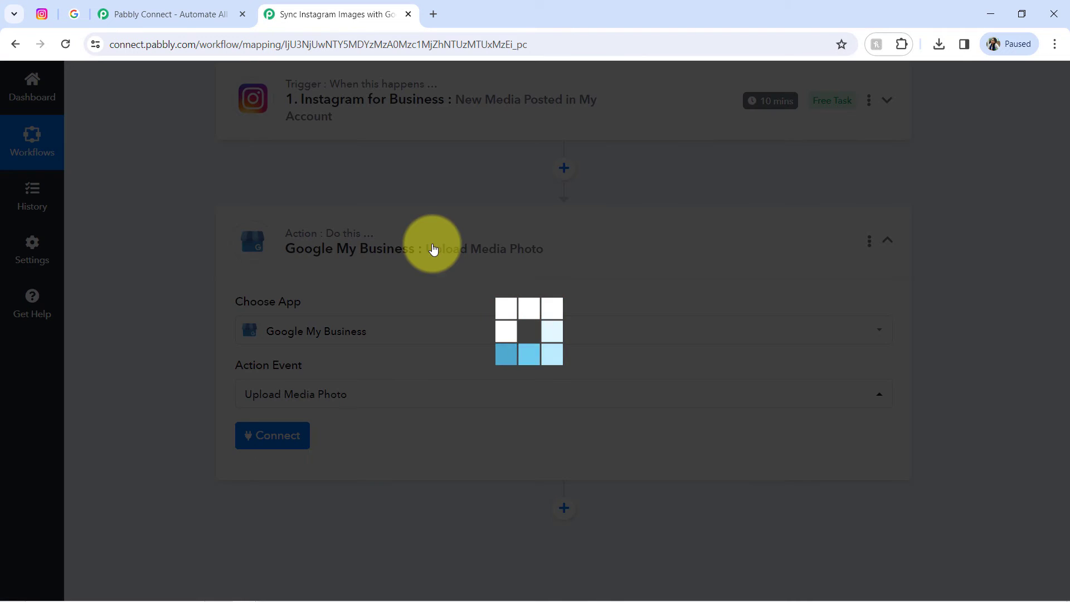
click(254, 438)
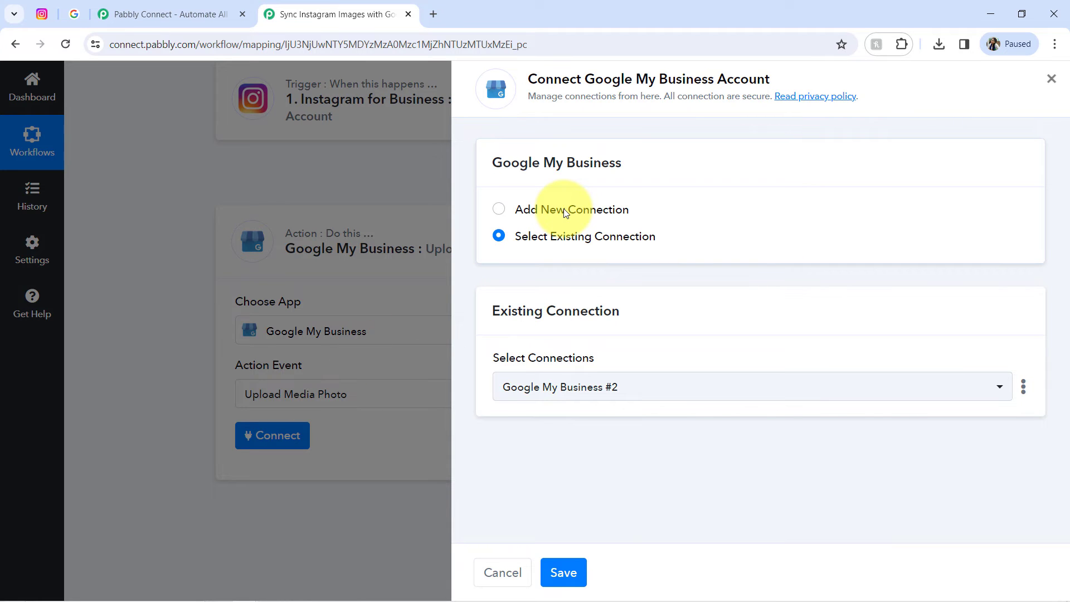
click(566, 212)
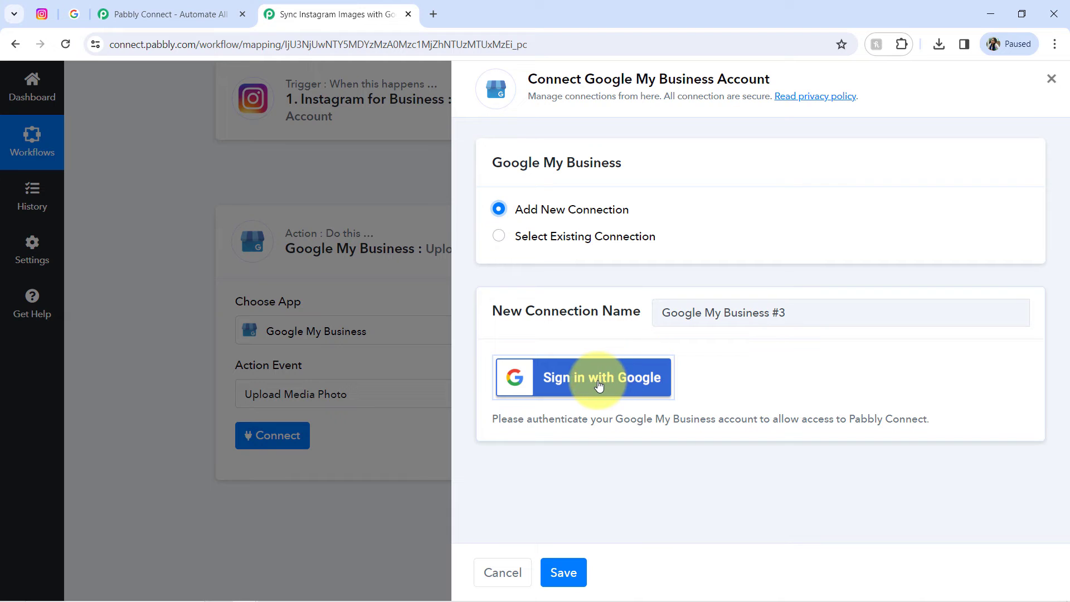
click(558, 378)
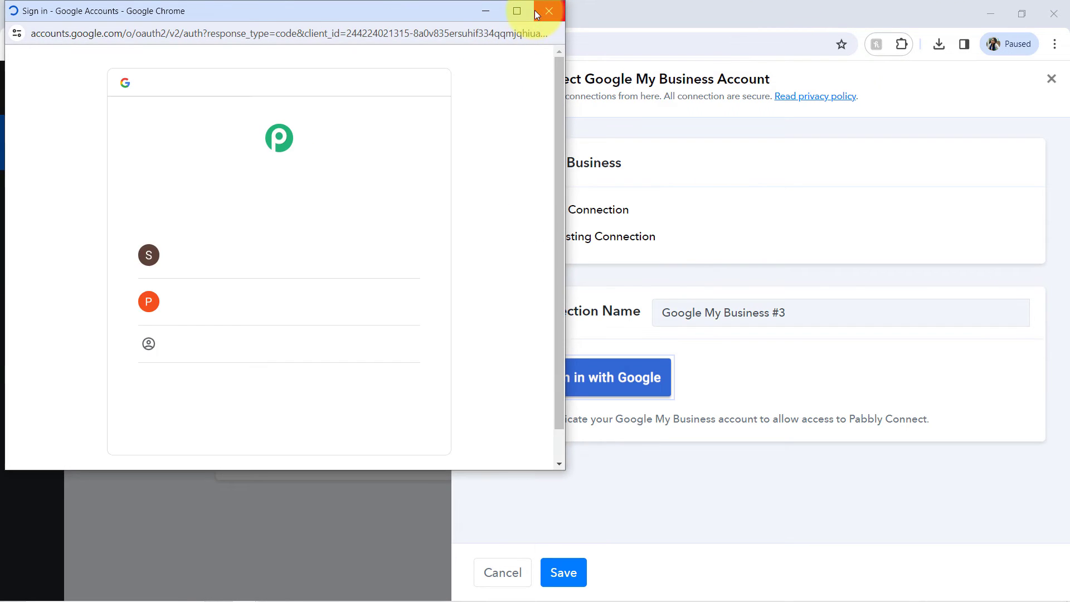
click(535, 11)
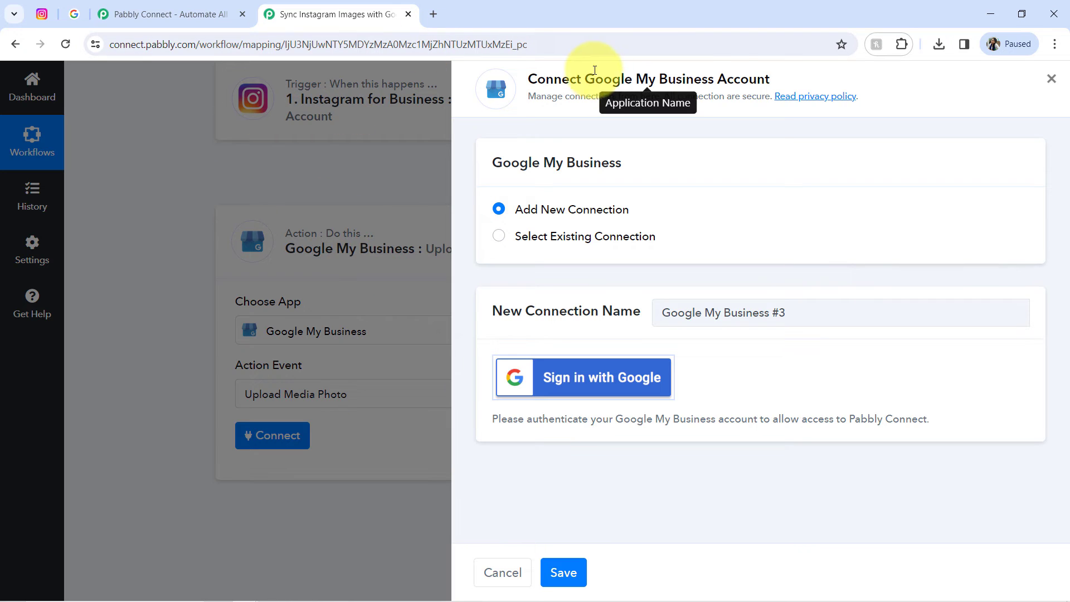
drag(595, 77, 752, 77)
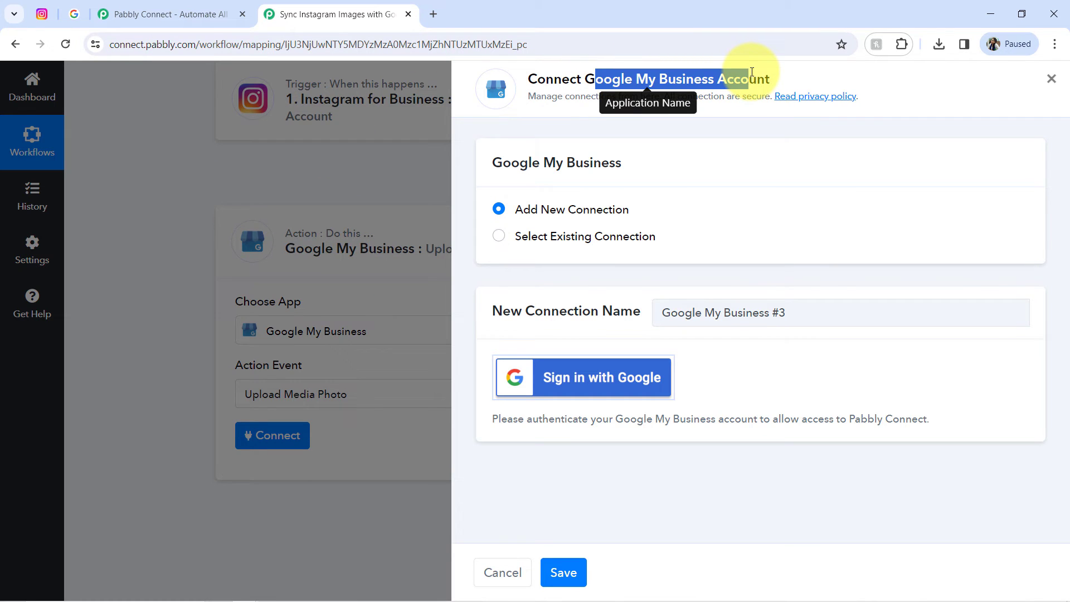
Connect the action through the existing connection Google My Business #2 and save it.
click(561, 235)
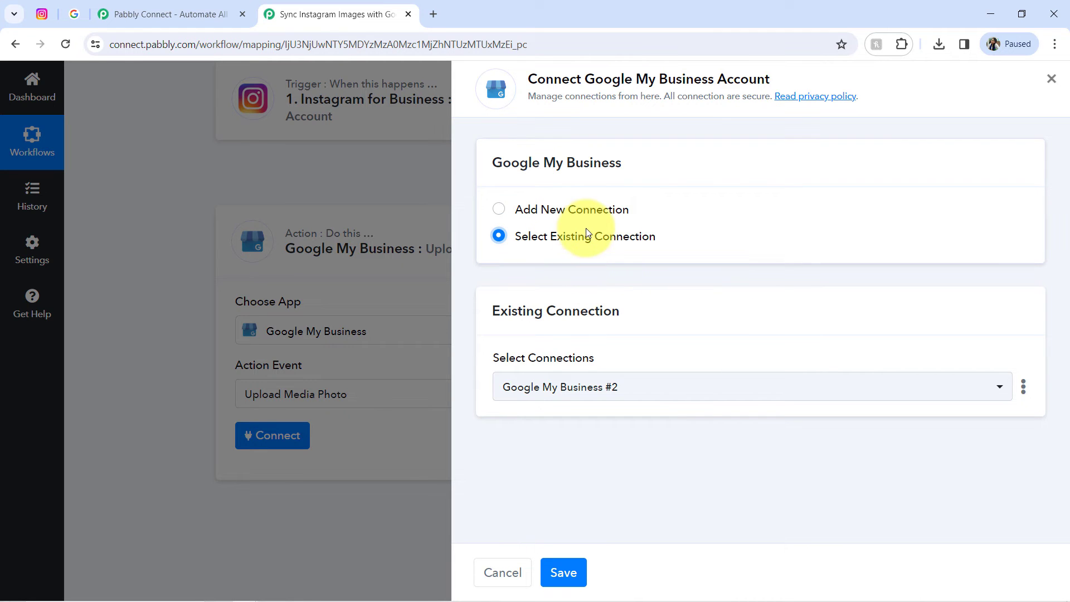
click(558, 570)
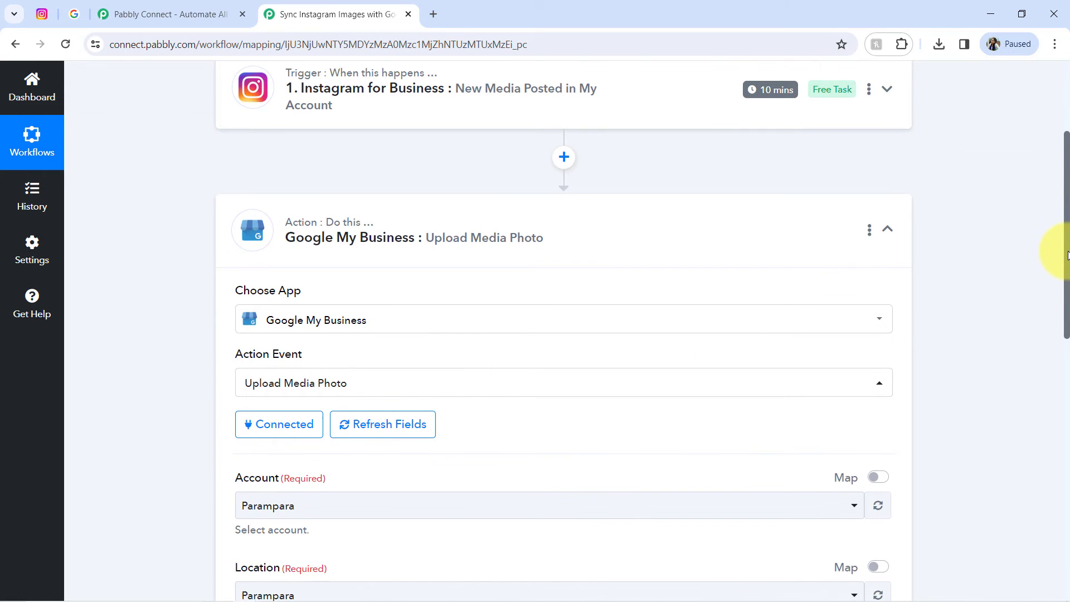
Review the Upload Media Photo fields and compare the Account options with the Parampara business profile on Google.
scroll(1026, 233, up, 1)
scroll(1025, 253, down, 2)
scroll(1028, 262, down, 1)
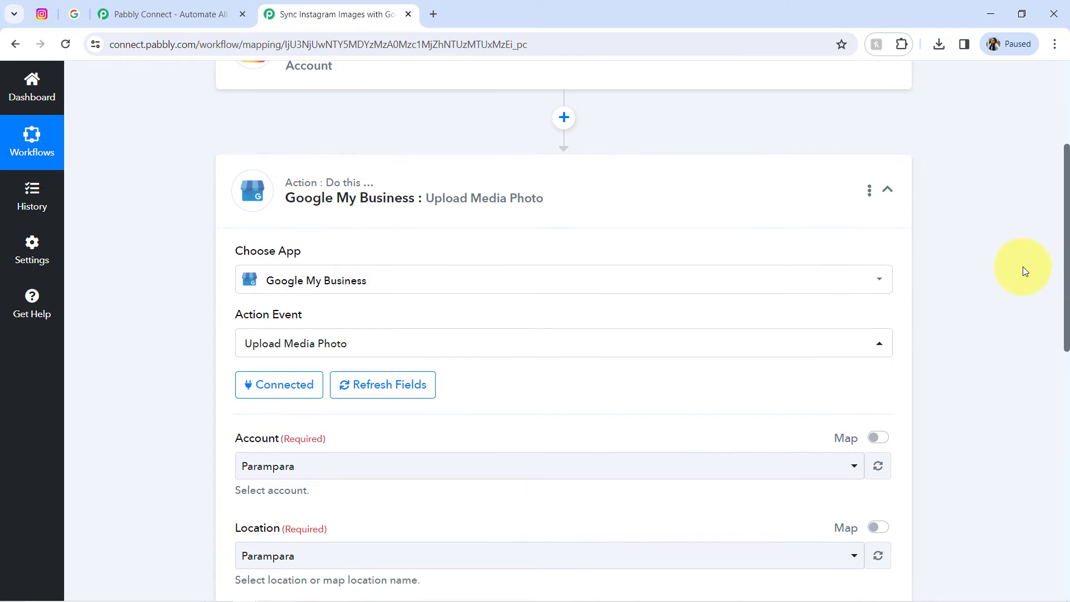
scroll(1022, 272, down, 3)
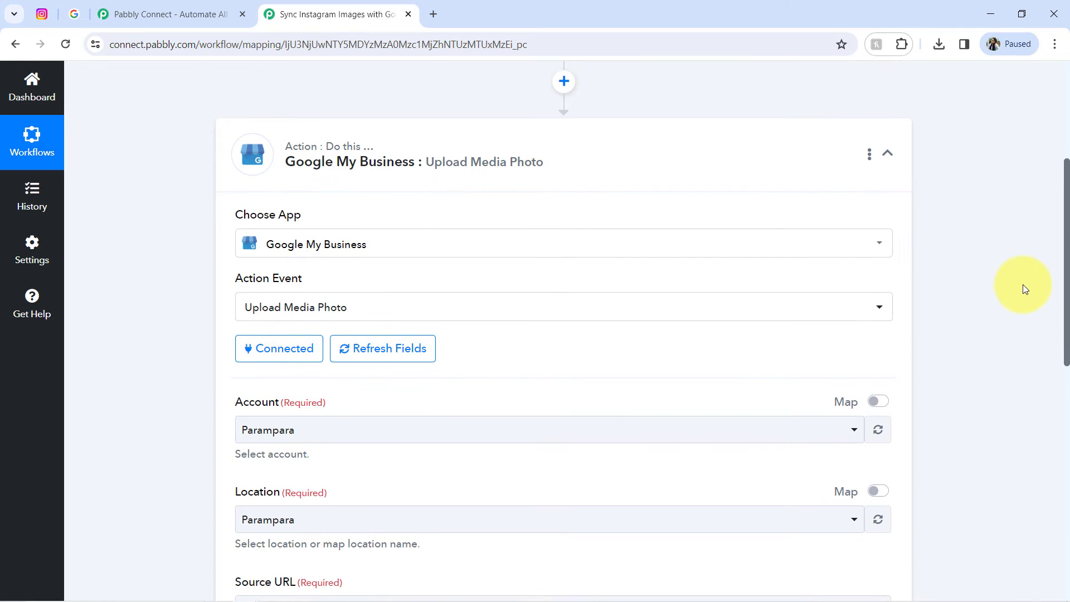
scroll(1026, 337, down, 2)
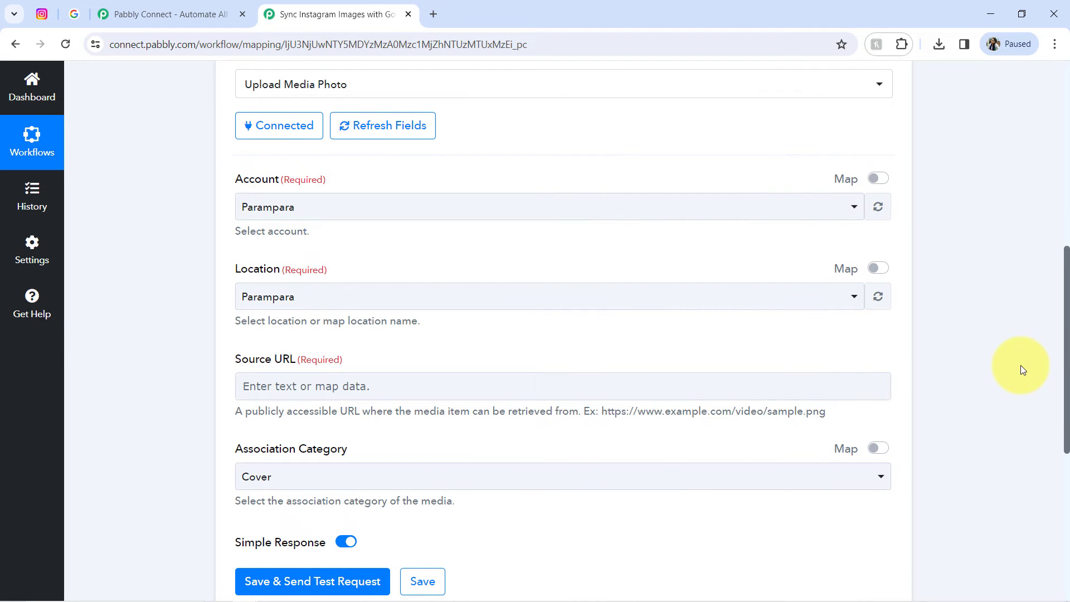
scroll(1021, 365, down, 1)
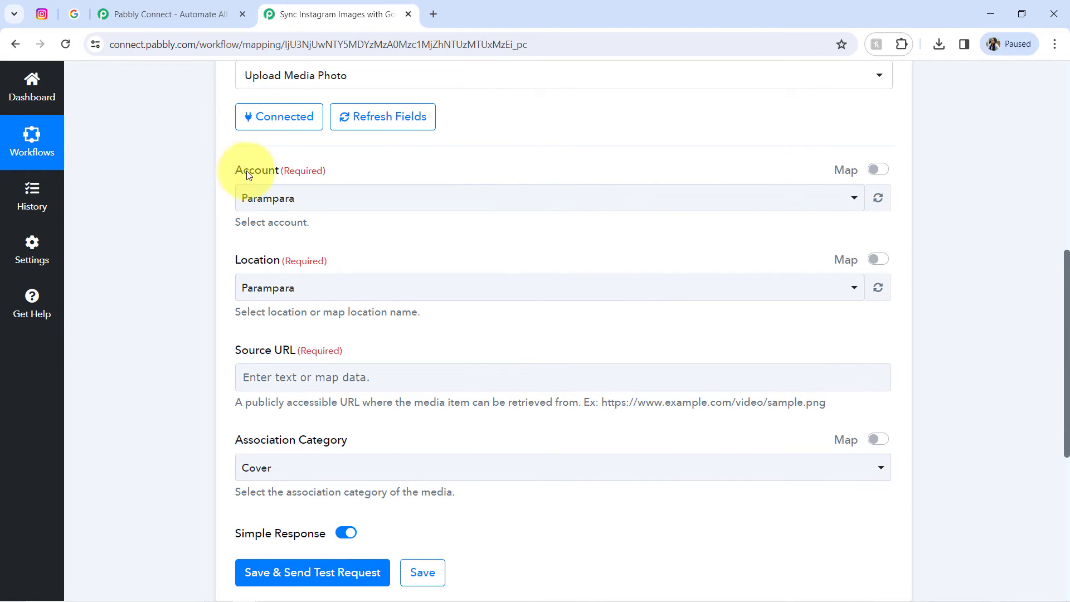
click(248, 196)
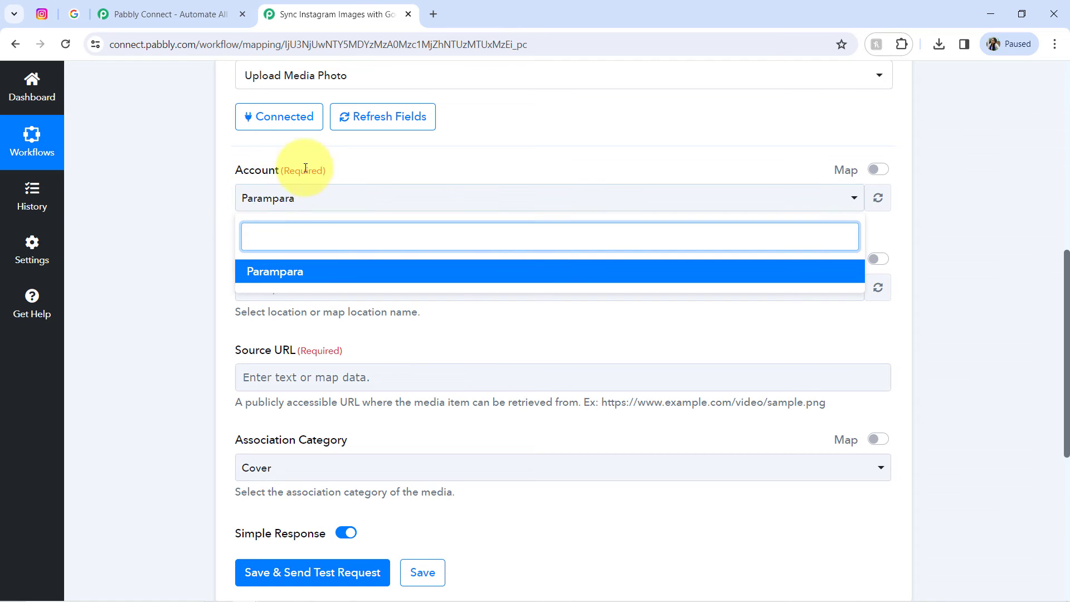
click(74, 14)
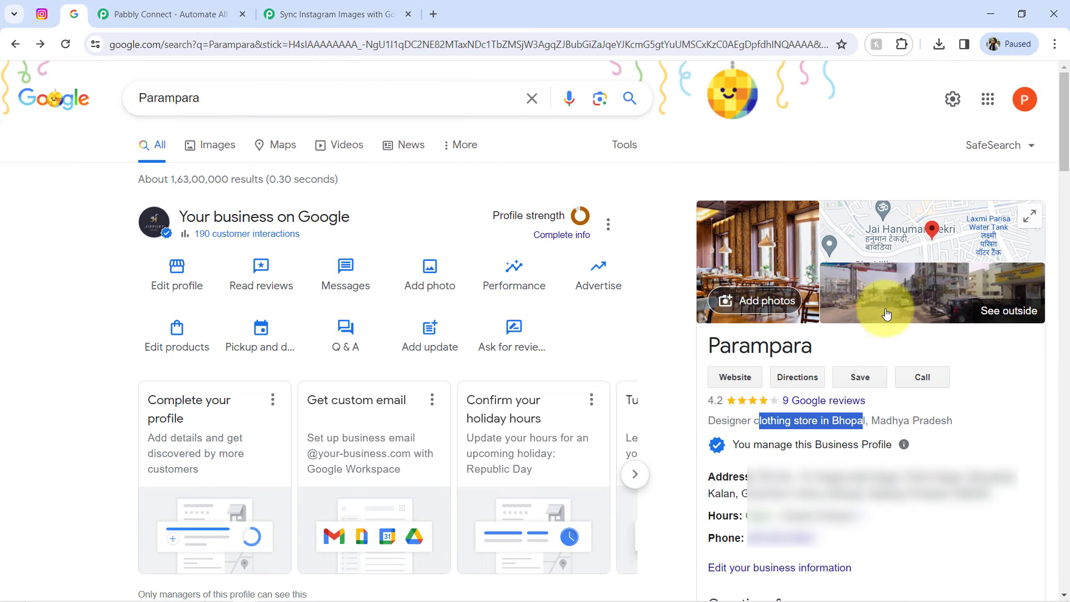
double_click(782, 355)
click(312, 14)
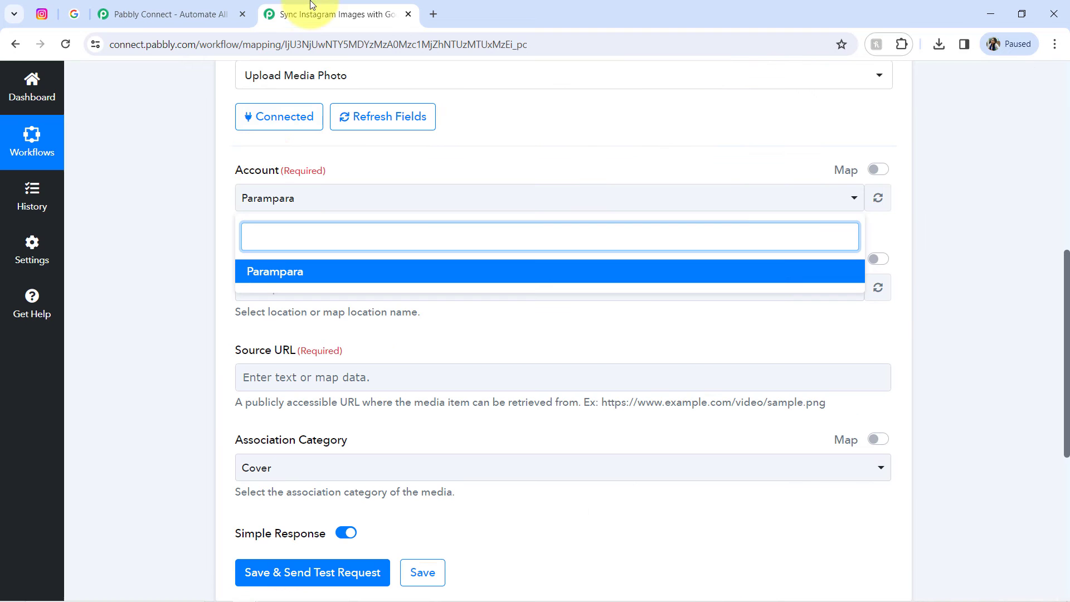
click(229, 310)
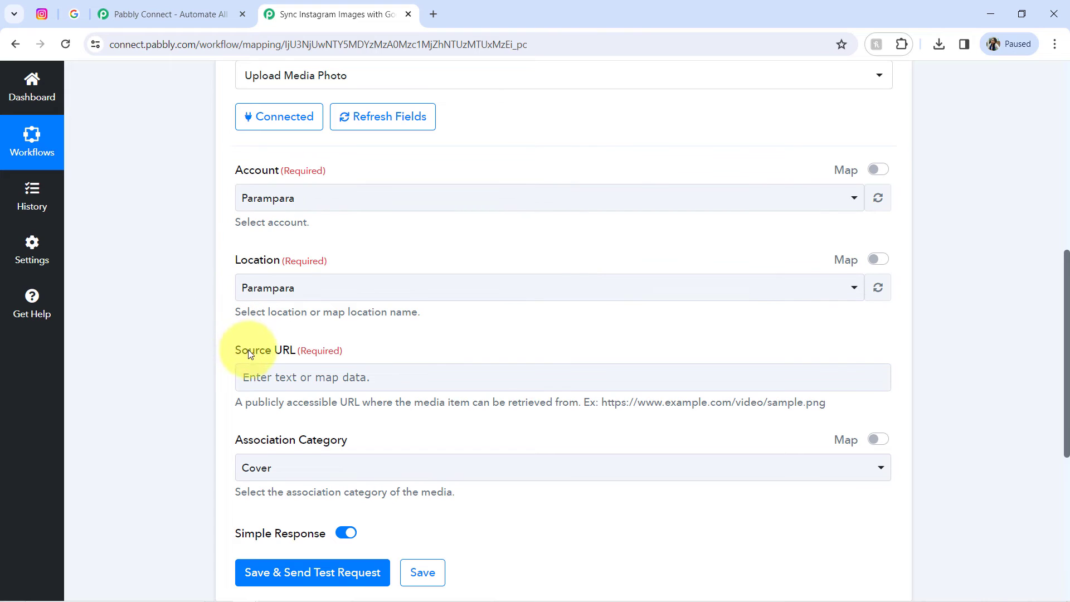
Check the action's Location options and the example format given for the Source URL.
click(306, 279)
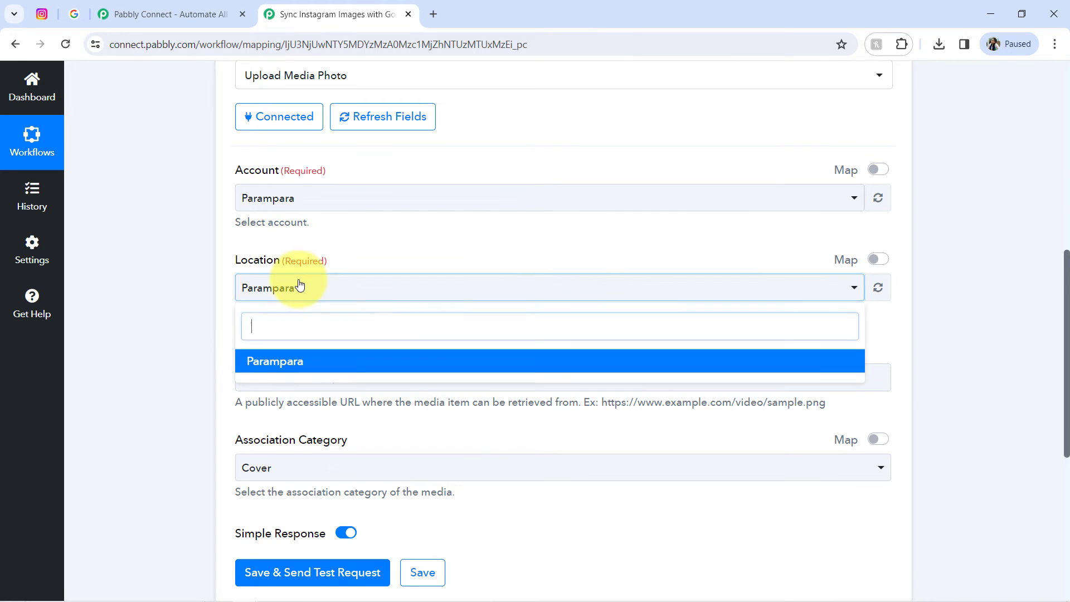
click(231, 282)
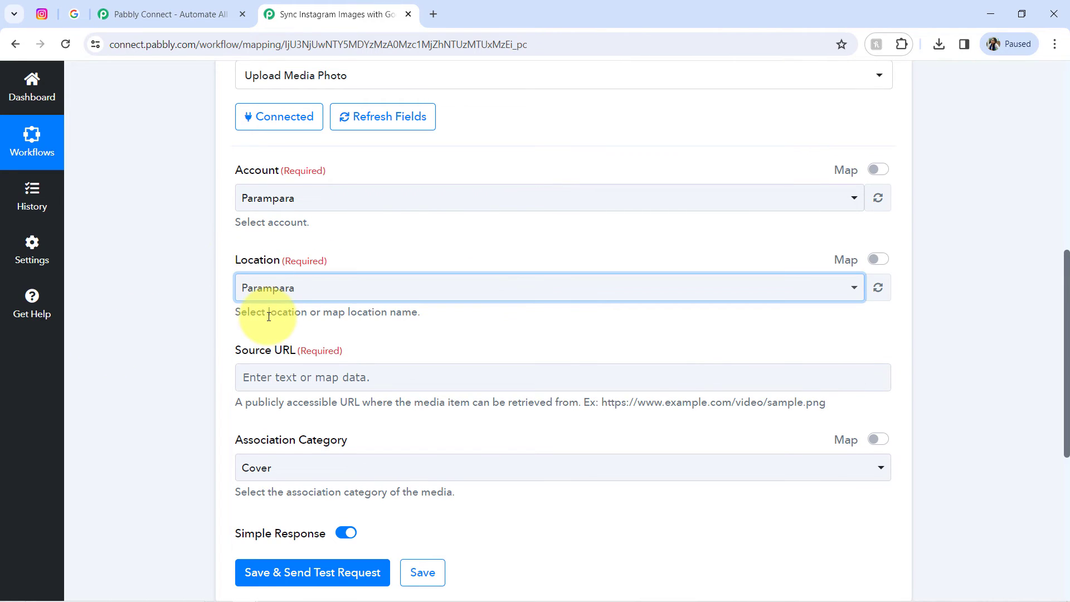
drag(240, 351, 300, 352)
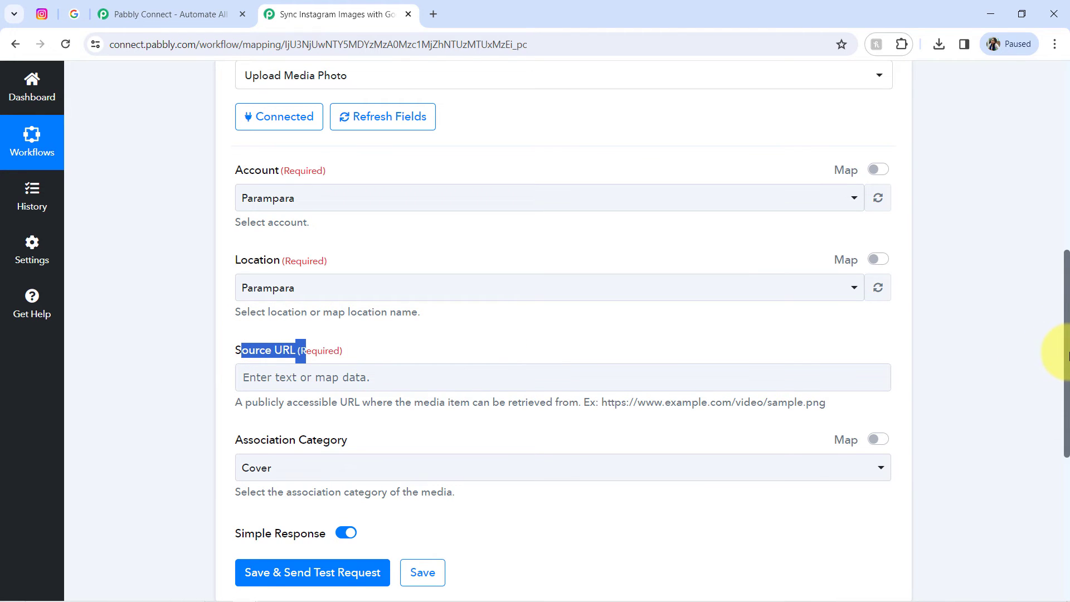
scroll(1064, 346, up, 1)
drag(805, 467, 827, 468)
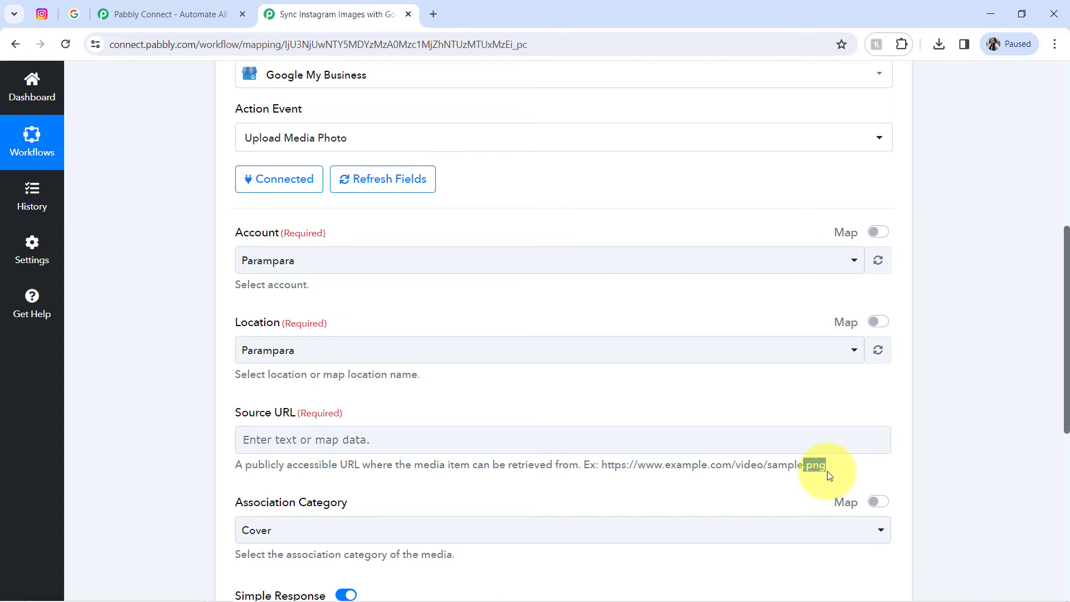
scroll(1059, 329, up, 5)
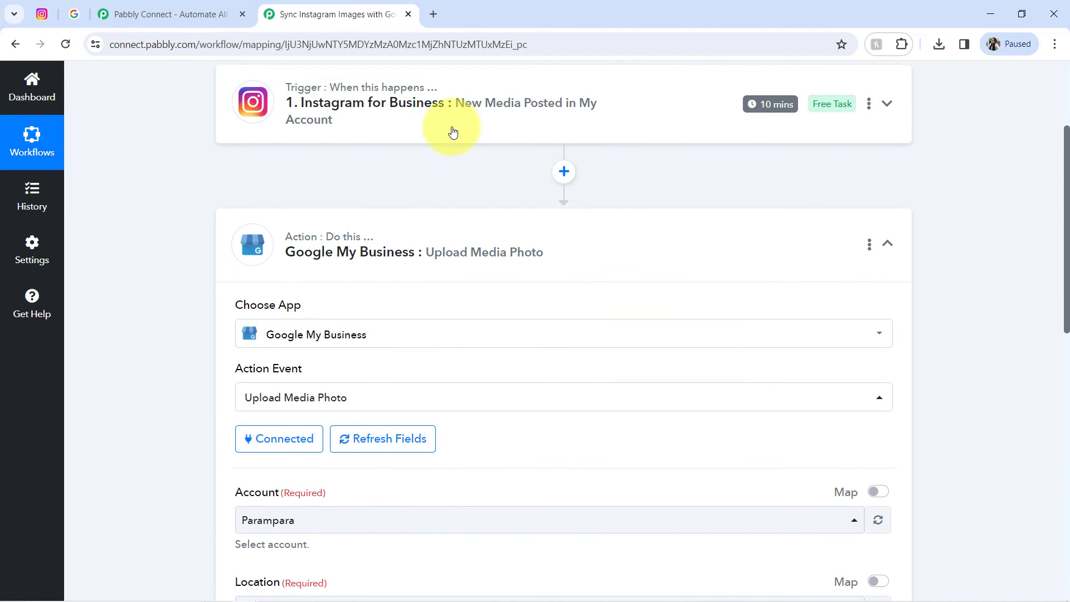
Examine the Instagram trigger's response data, expanding the Res1 Media Url value to read the full image link.
click(354, 101)
scroll(429, 312, up, 3)
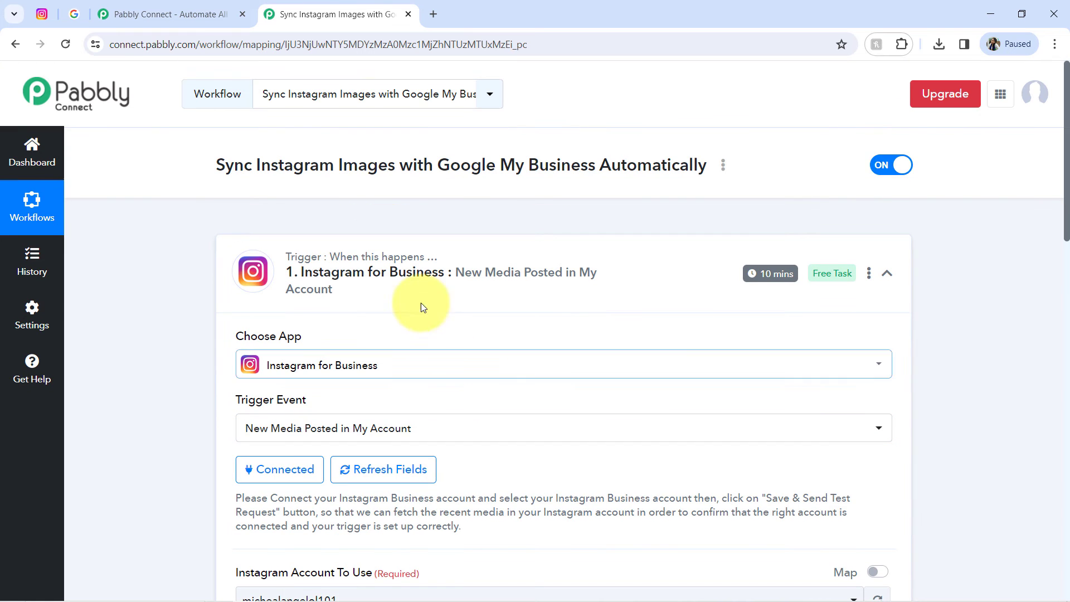
scroll(1066, 190, down, 1)
drag(1066, 197, 1064, 414)
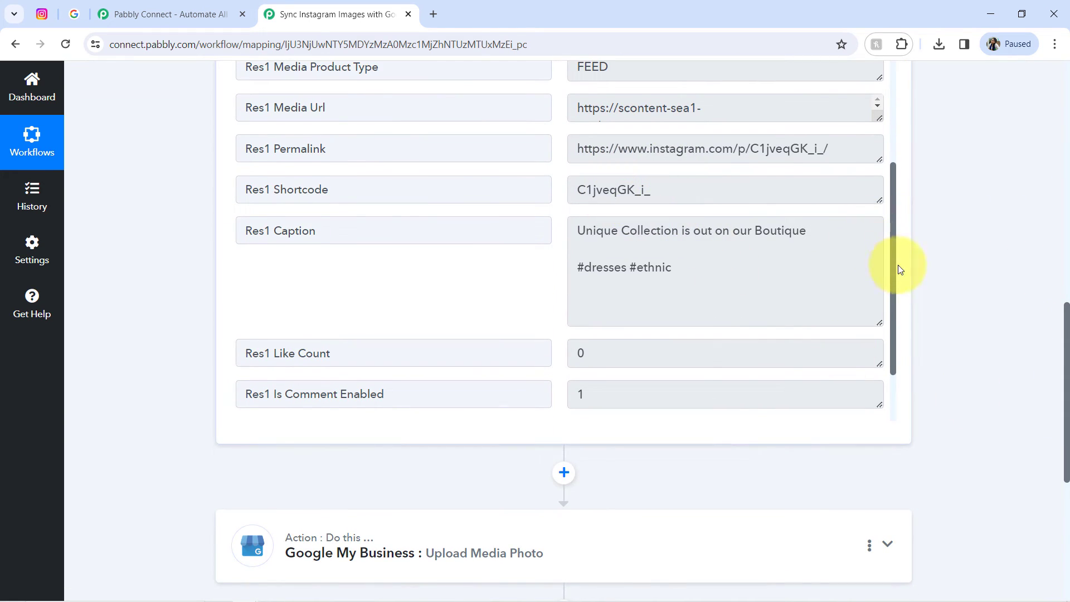
drag(894, 270, 876, 358)
drag(662, 190, 715, 337)
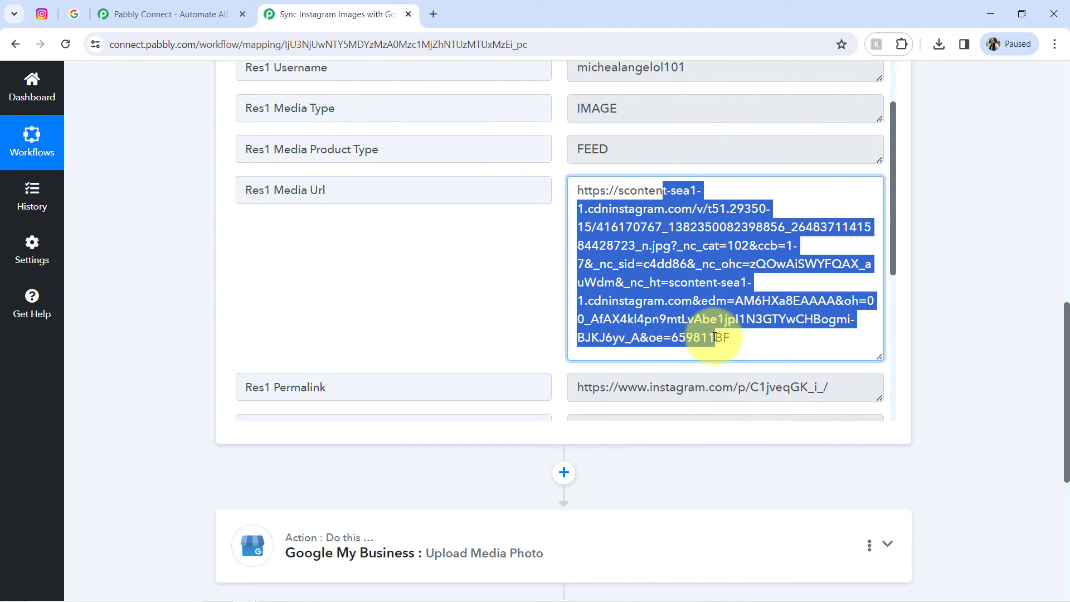
drag(1066, 319, 1066, 444)
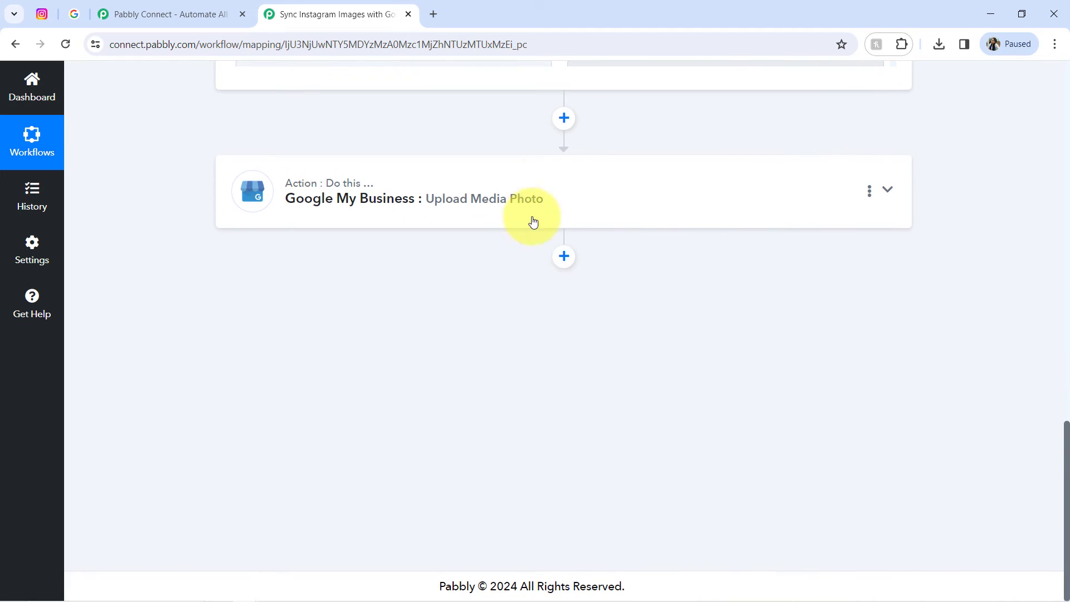
Map the Source URL of the Google My Business action to Res1 Media Url from the Instagram trigger.
click(514, 191)
scroll(518, 177, up, 5)
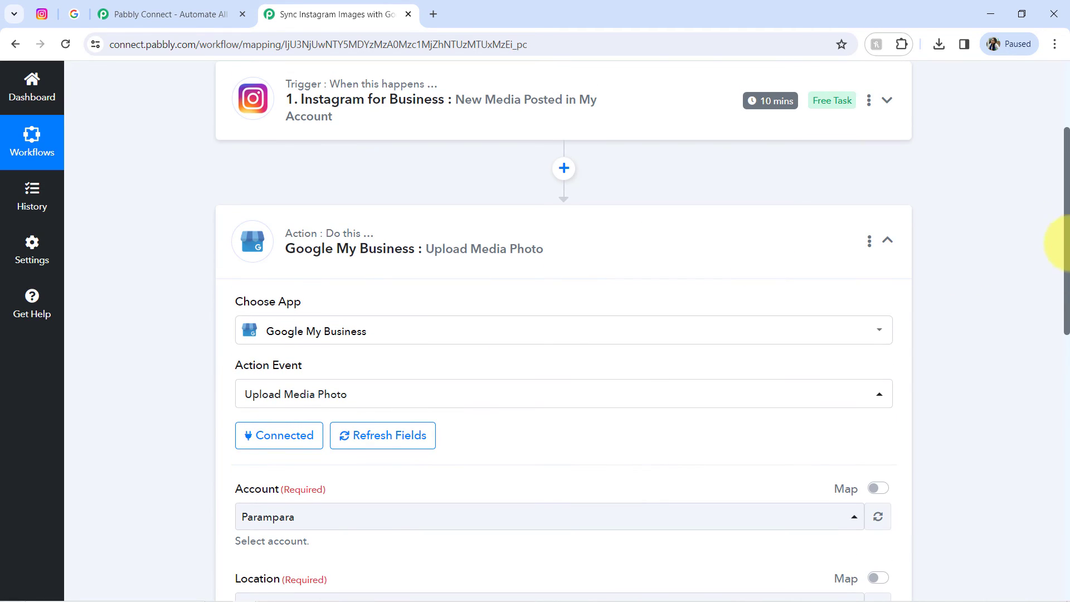
drag(1067, 223, 1039, 421)
click(293, 187)
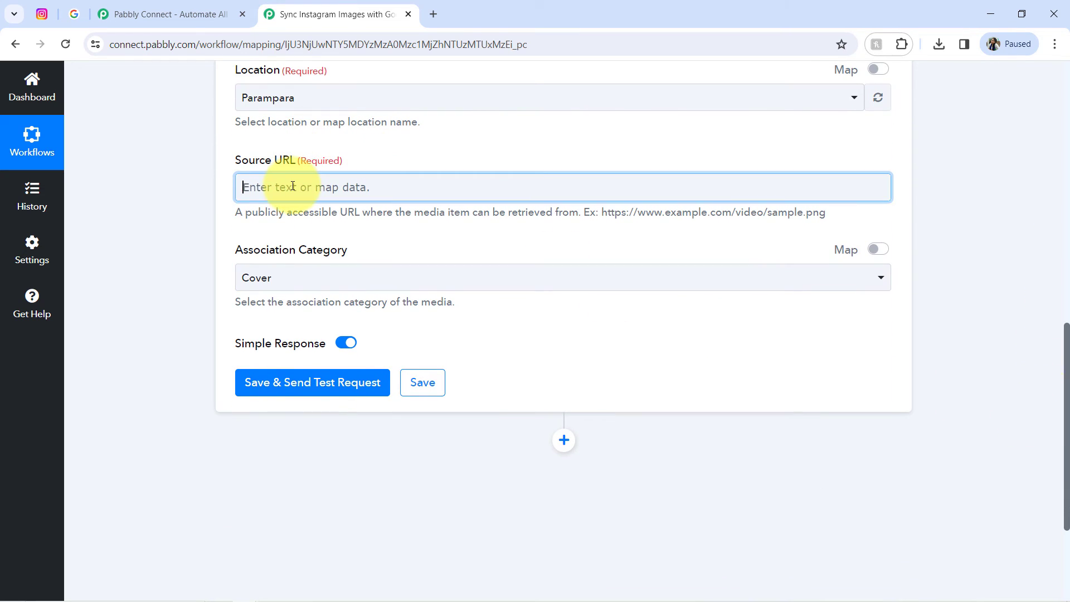
click(446, 290)
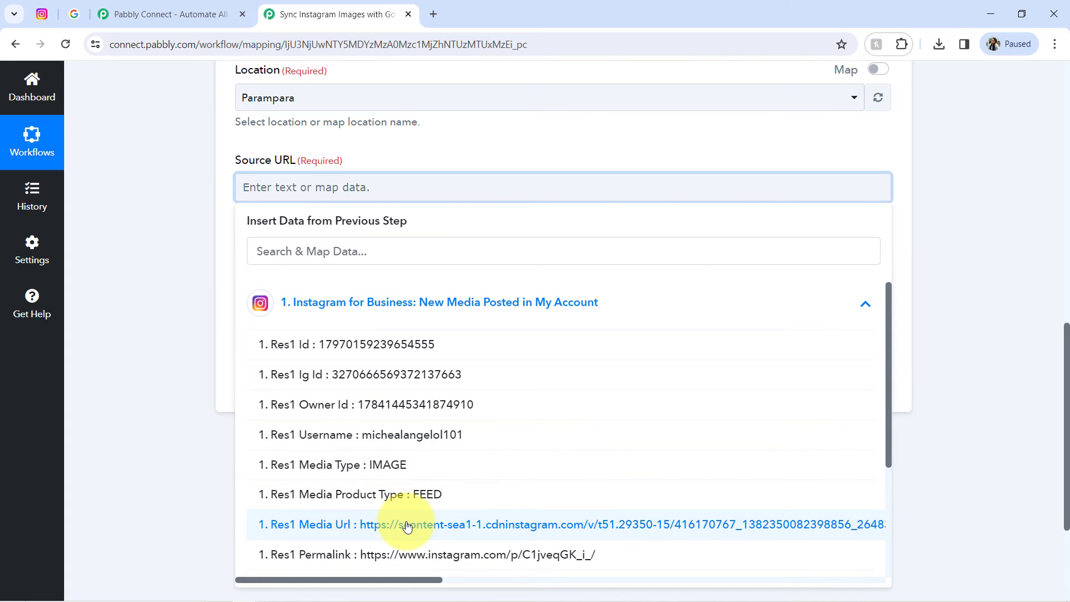
click(347, 535)
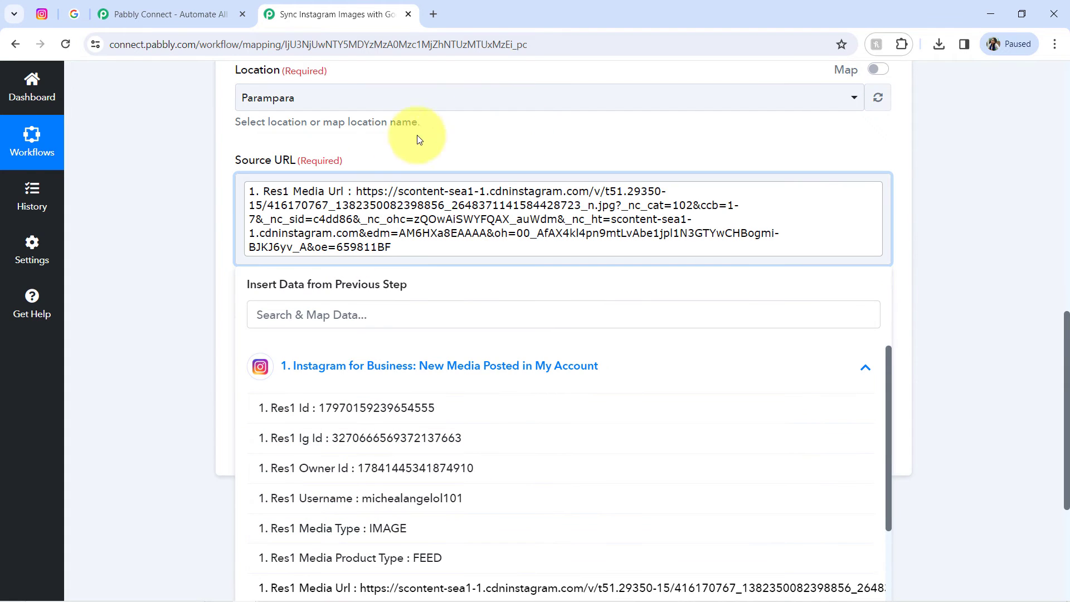
click(204, 230)
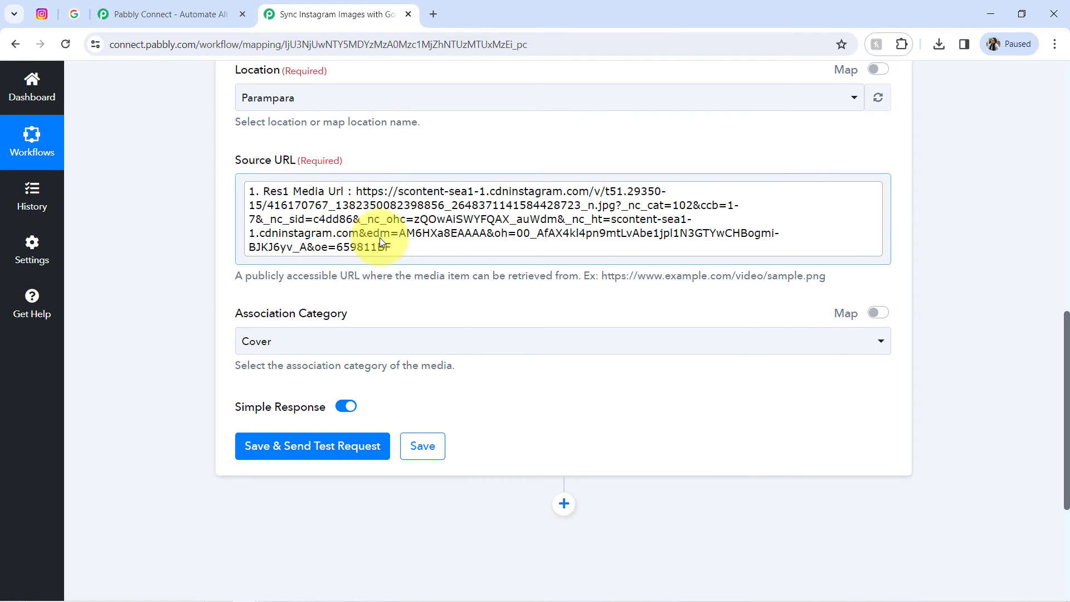
click(395, 223)
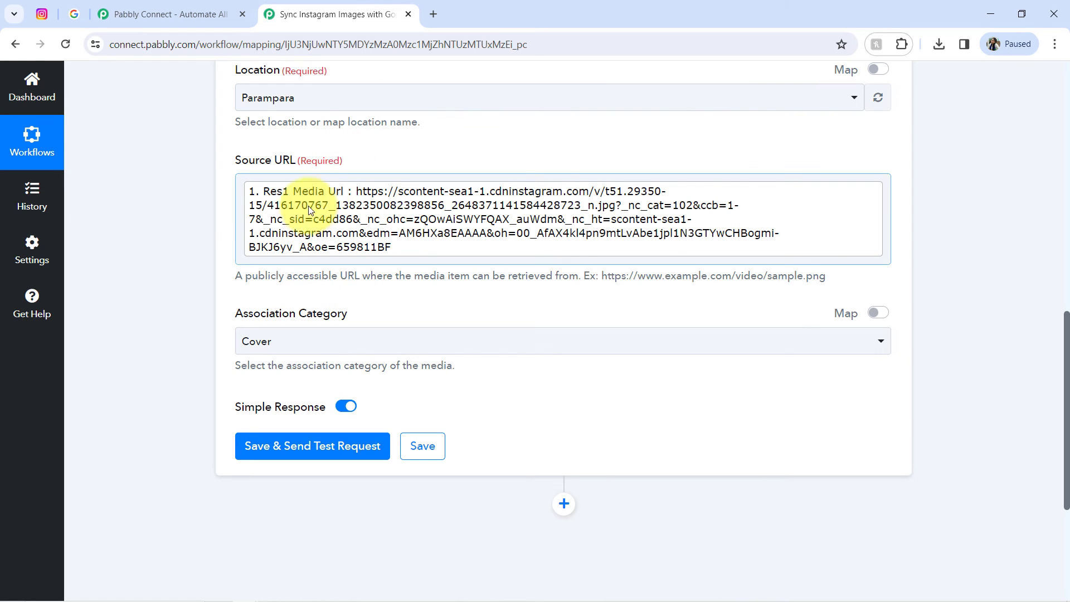
click(243, 215)
text(zdfgthtrh)
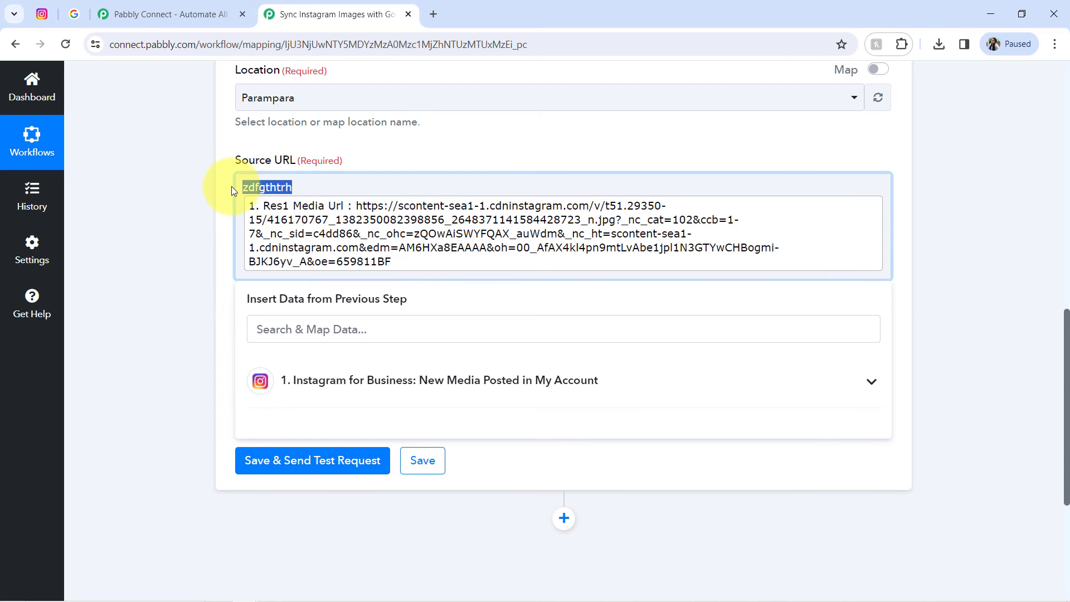
key(BackSpace)
click(213, 223)
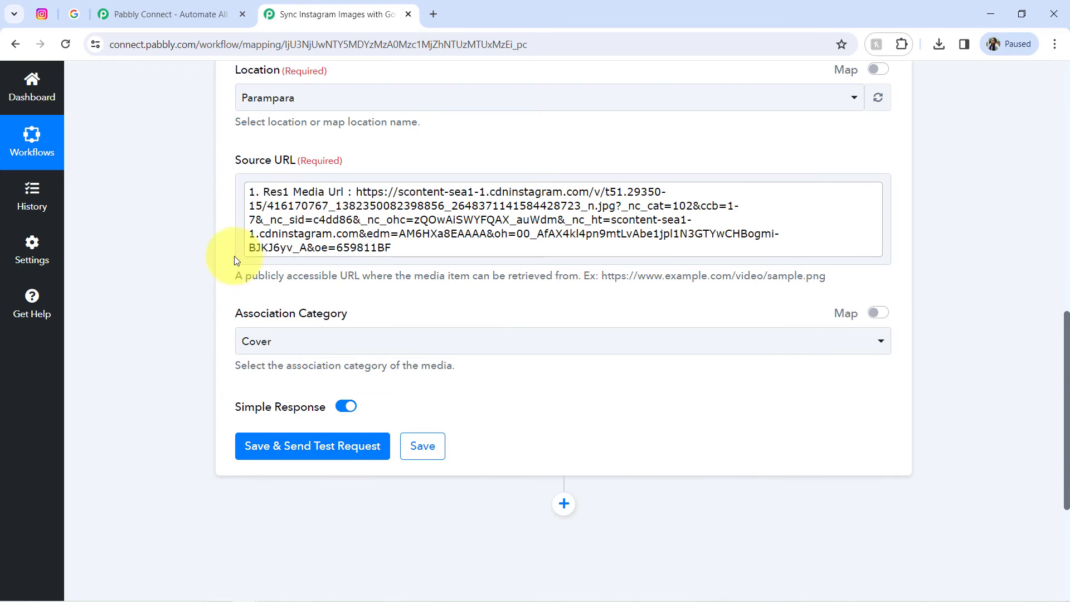
Set the Association Category to Interior, then save the Upload Media Photo action and send a test request.
click(264, 343)
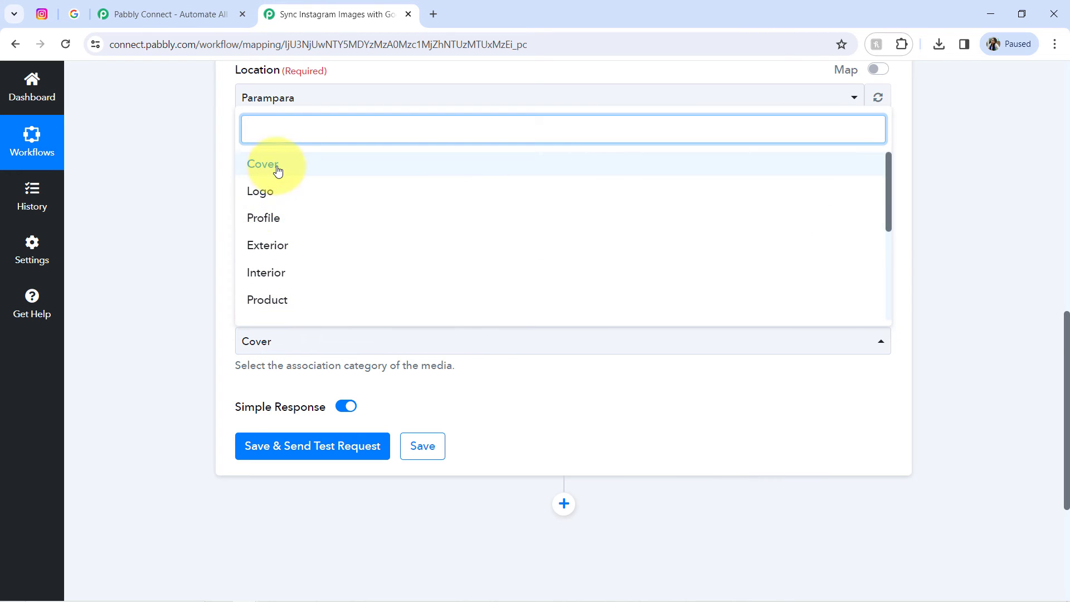
click(249, 320)
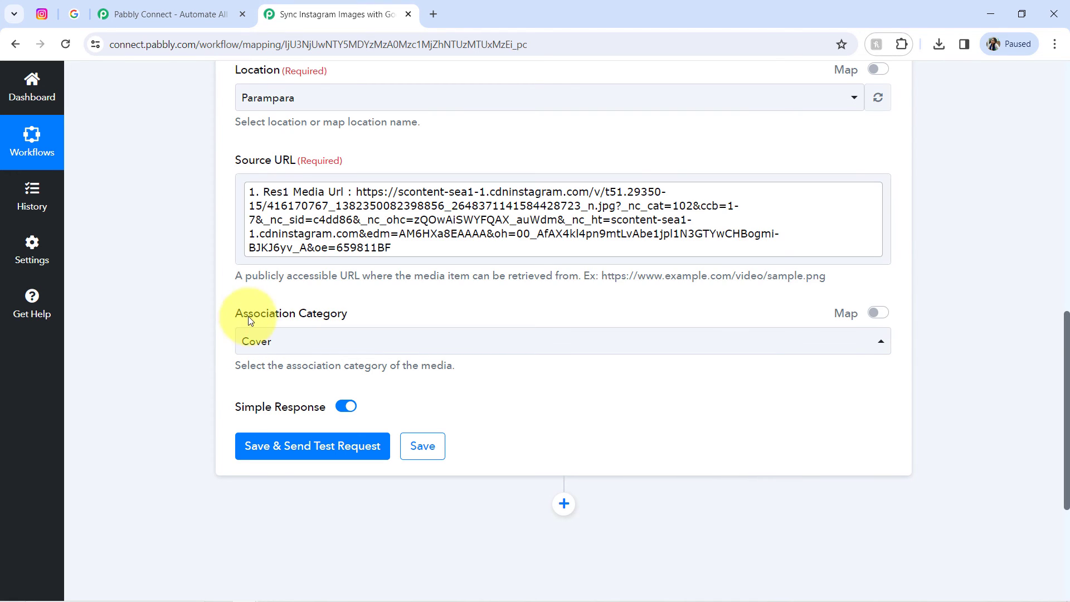
click(262, 341)
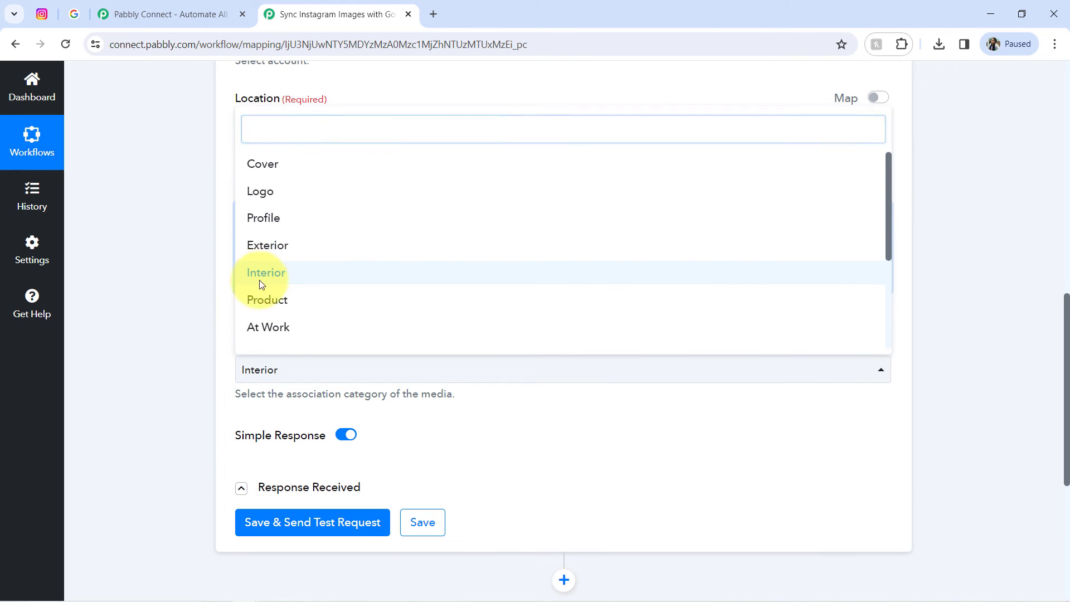
click(259, 280)
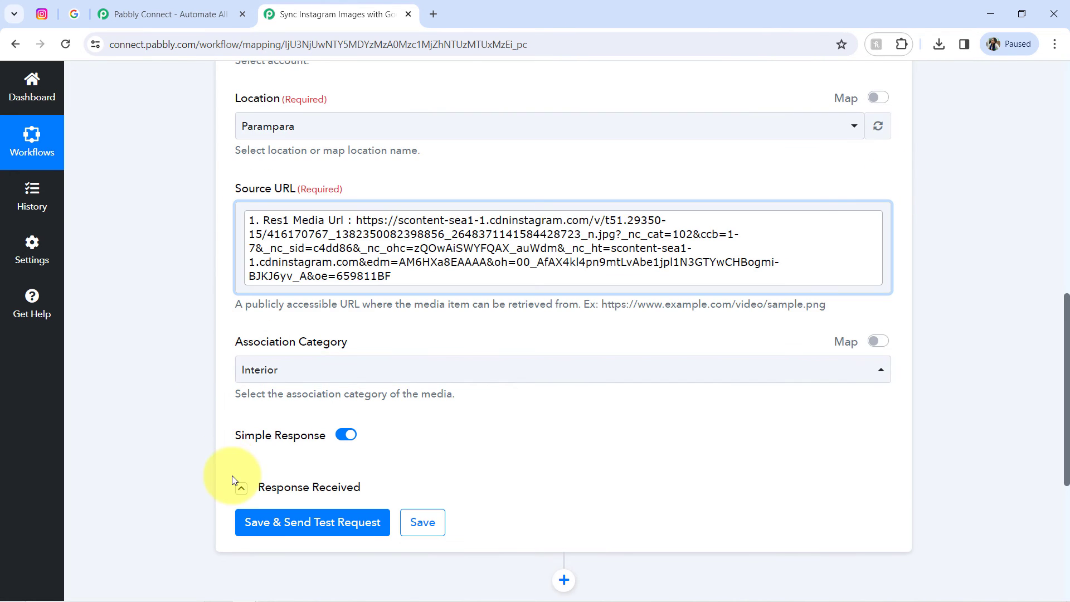
click(268, 524)
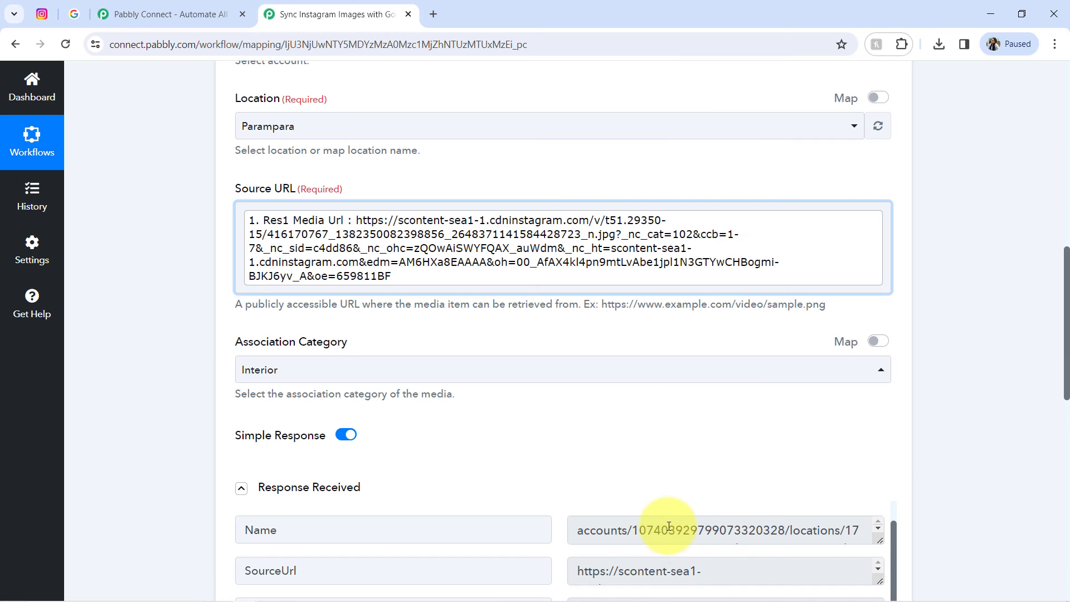
Open the GoogleUrl link from the test response in a new tab to view the uploaded photo, then close that tab.
drag(1067, 343, 1066, 443)
click(676, 342)
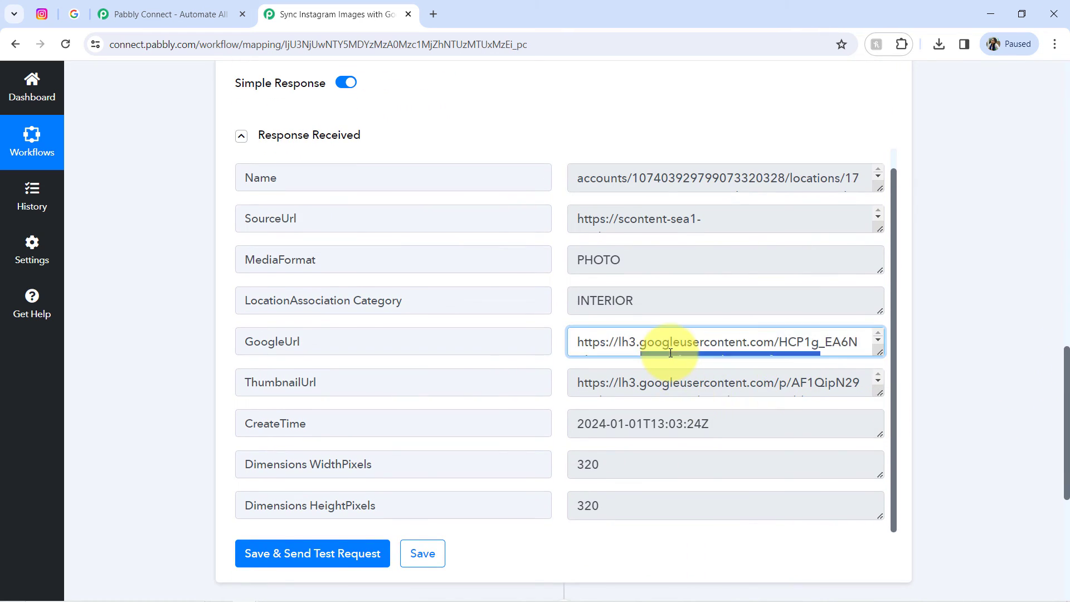
key(ctrl+a)
right_click(677, 342)
click(702, 408)
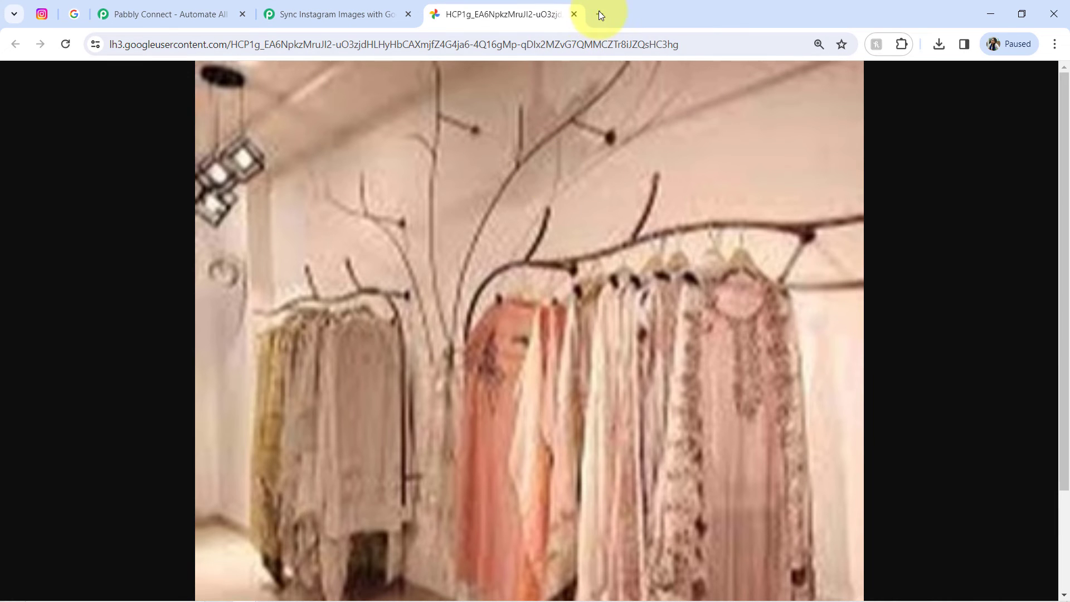
click(574, 14)
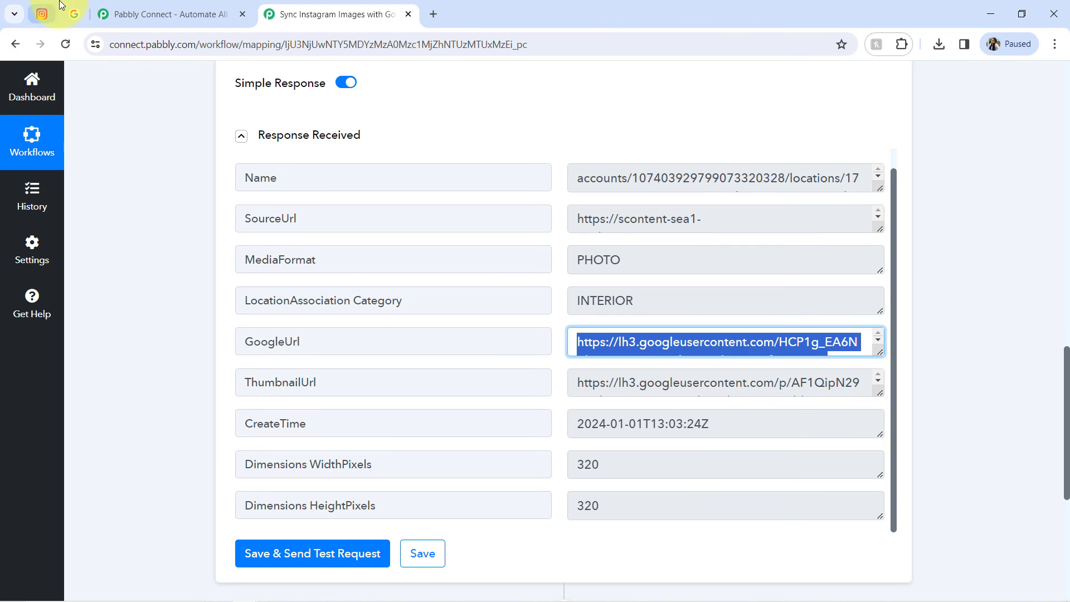
Reload the Parampara business profile on Google and compare its latest photos with the newest posts on the Instagram profile.
click(74, 14)
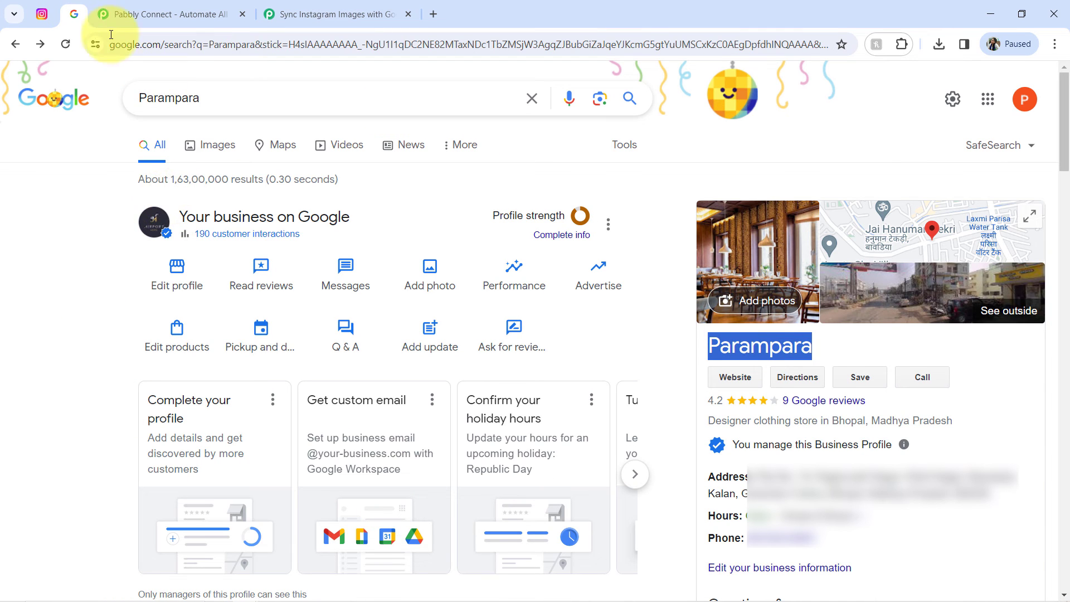
click(67, 51)
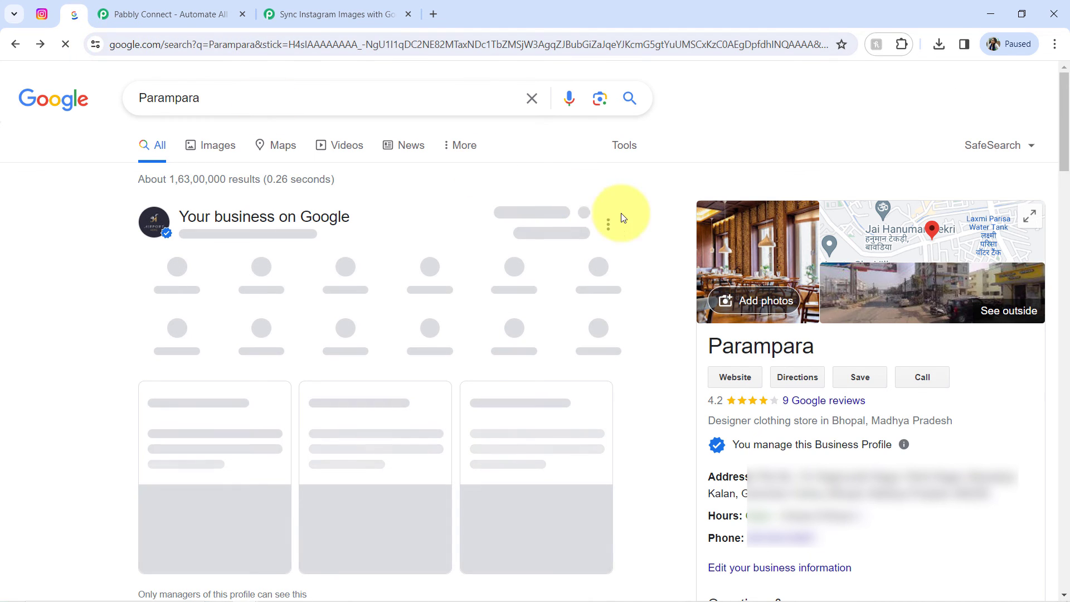
click(740, 235)
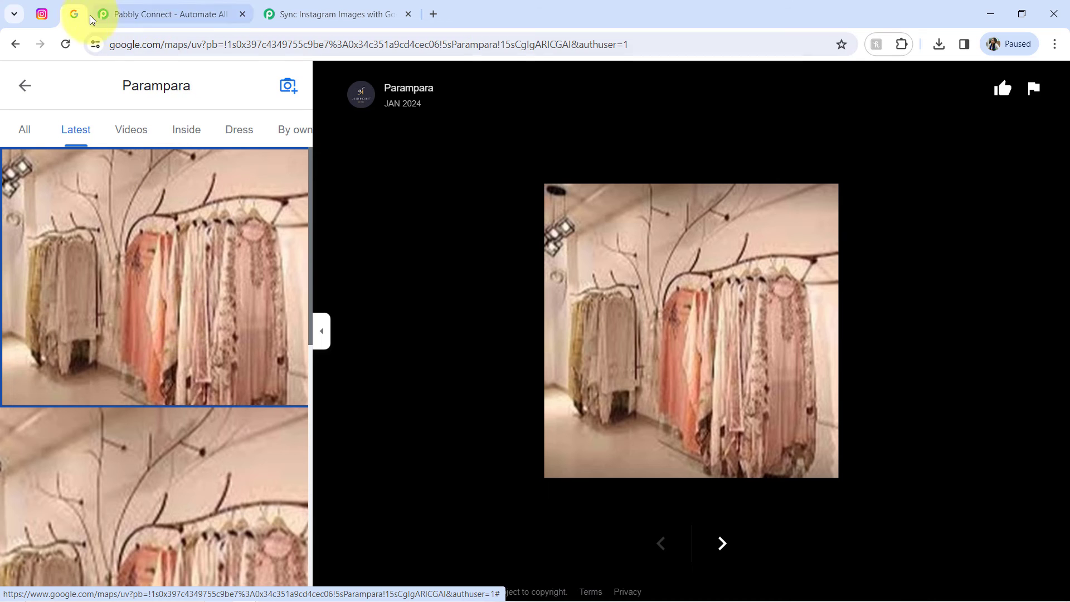
click(42, 14)
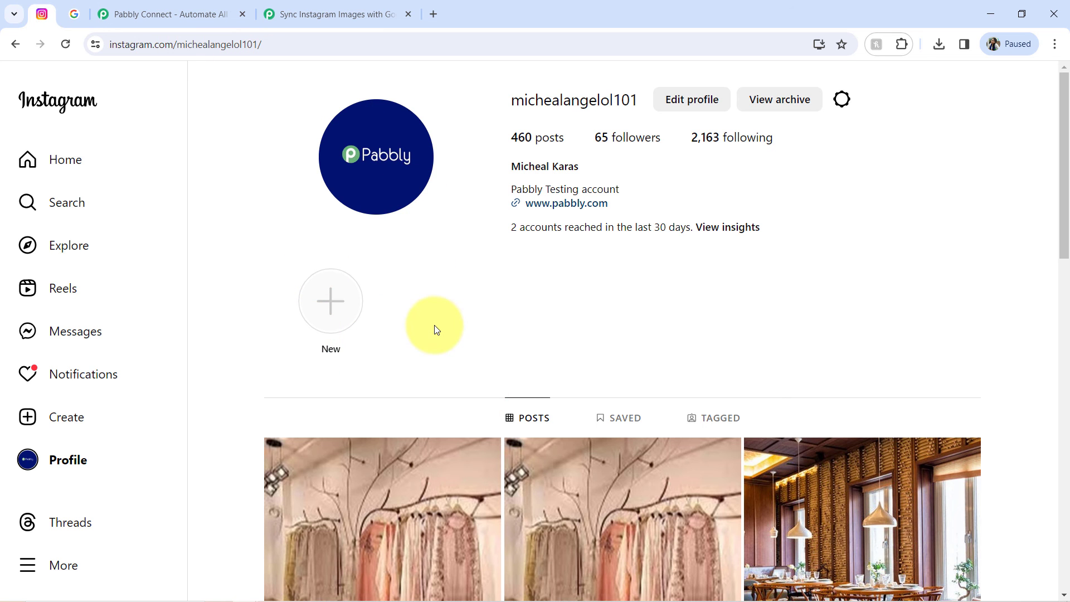
scroll(435, 329, down, 3)
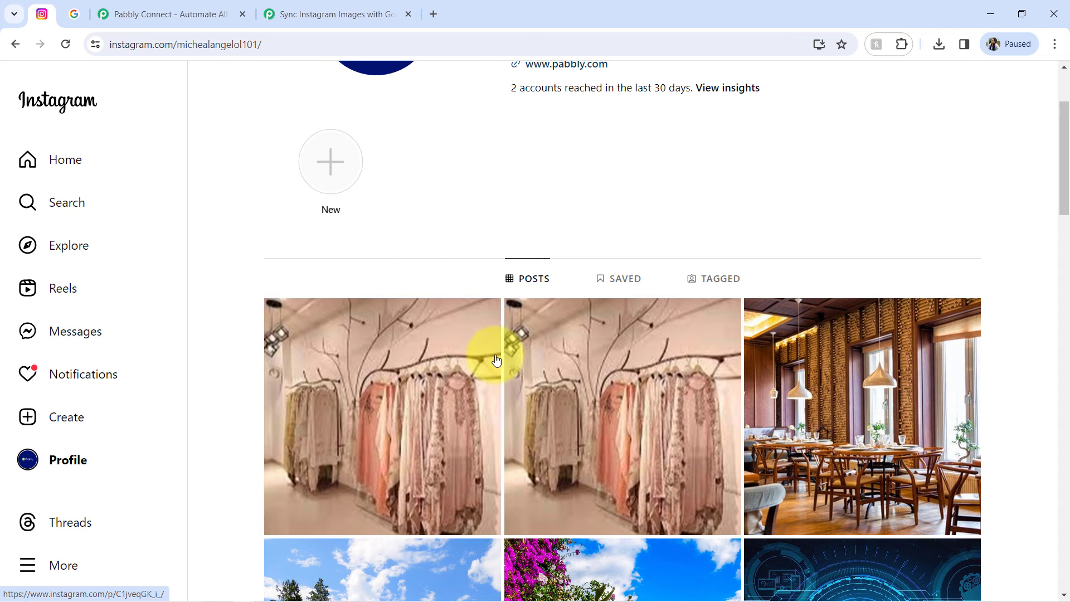
click(73, 15)
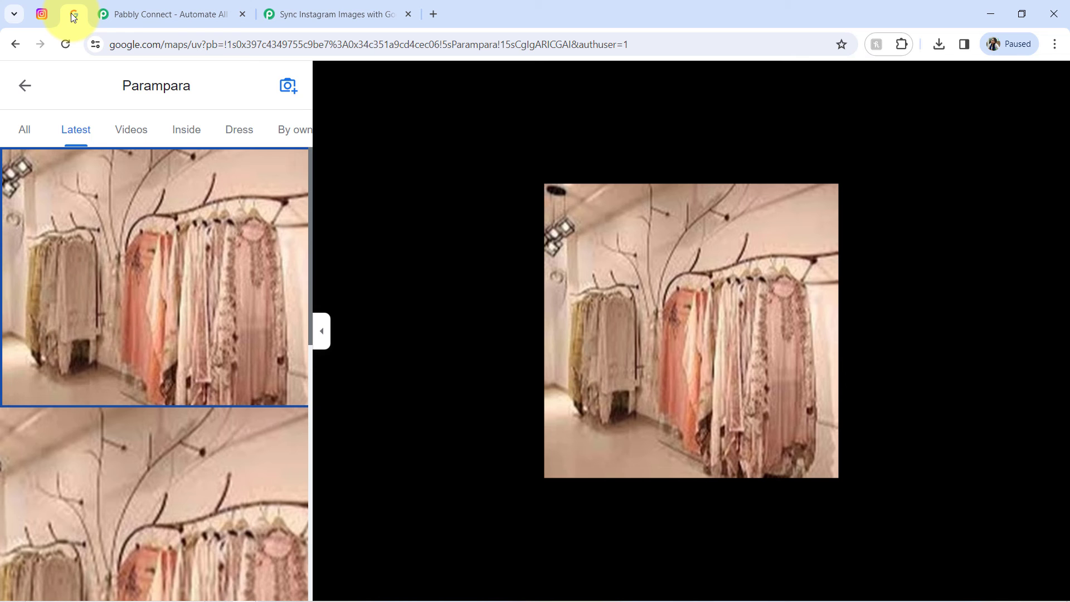
Return to the Pabbly Connect workflow and collapse the Google My Business action.
click(330, 5)
click(1067, 315)
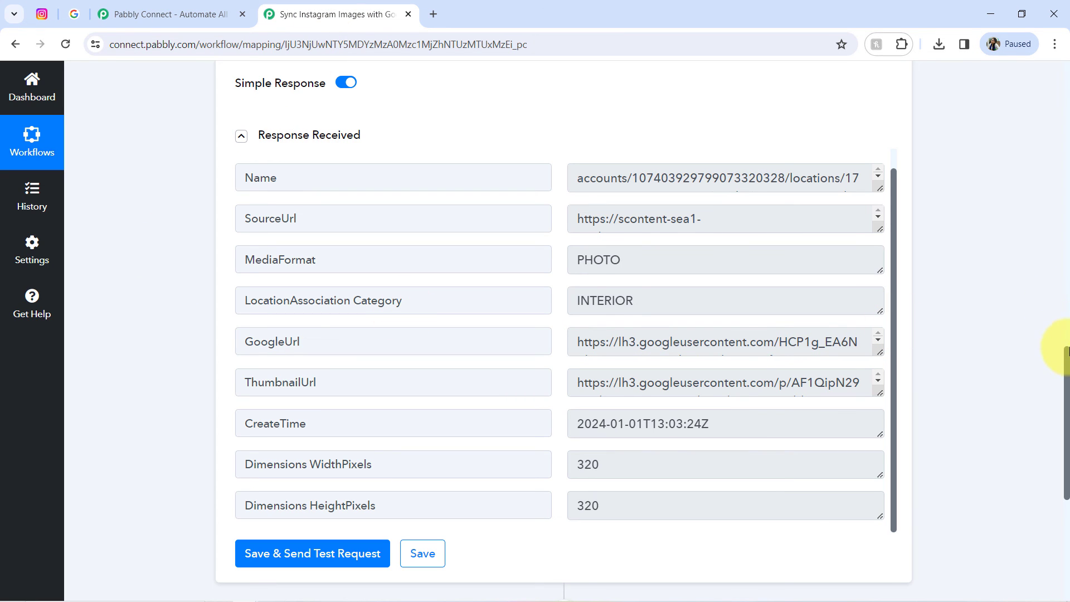
drag(1068, 366, 1051, 53)
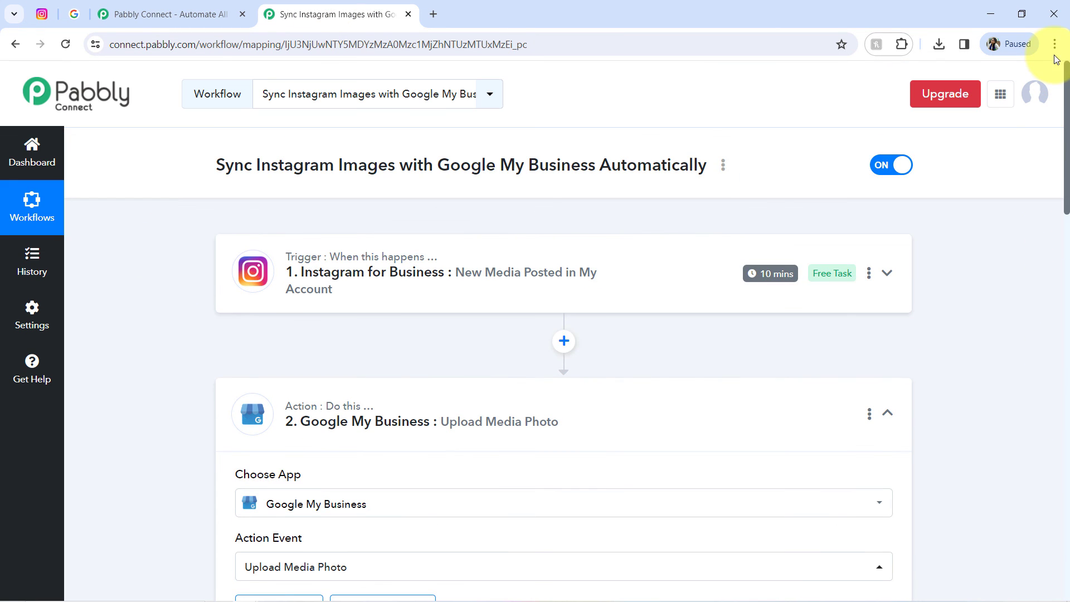
click(396, 418)
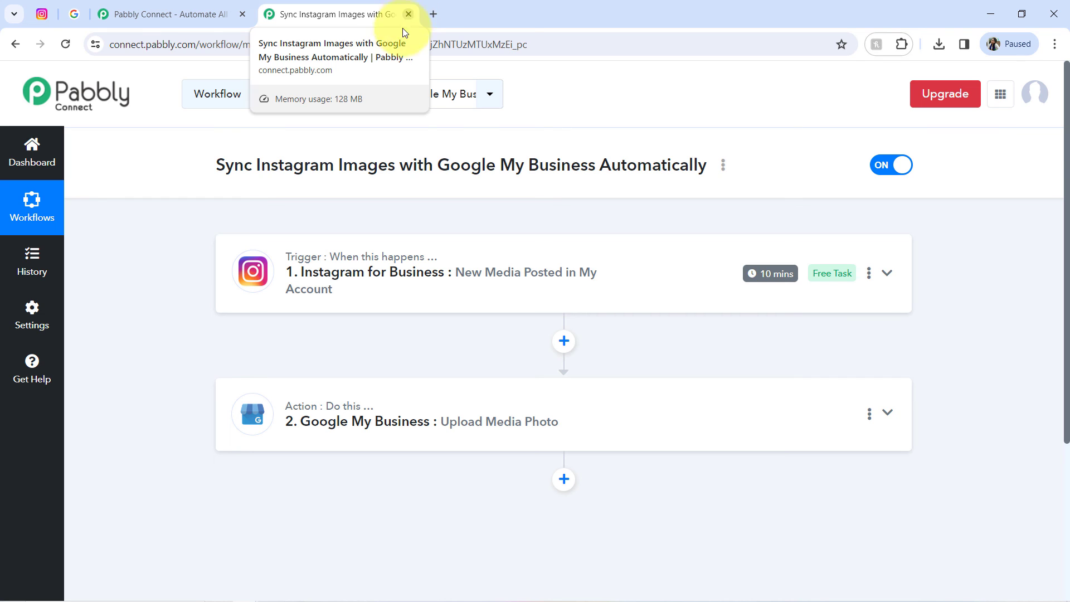
Open the workflow's sharing options, copy its share link and close the Share Workflow dialog.
click(723, 165)
click(577, 236)
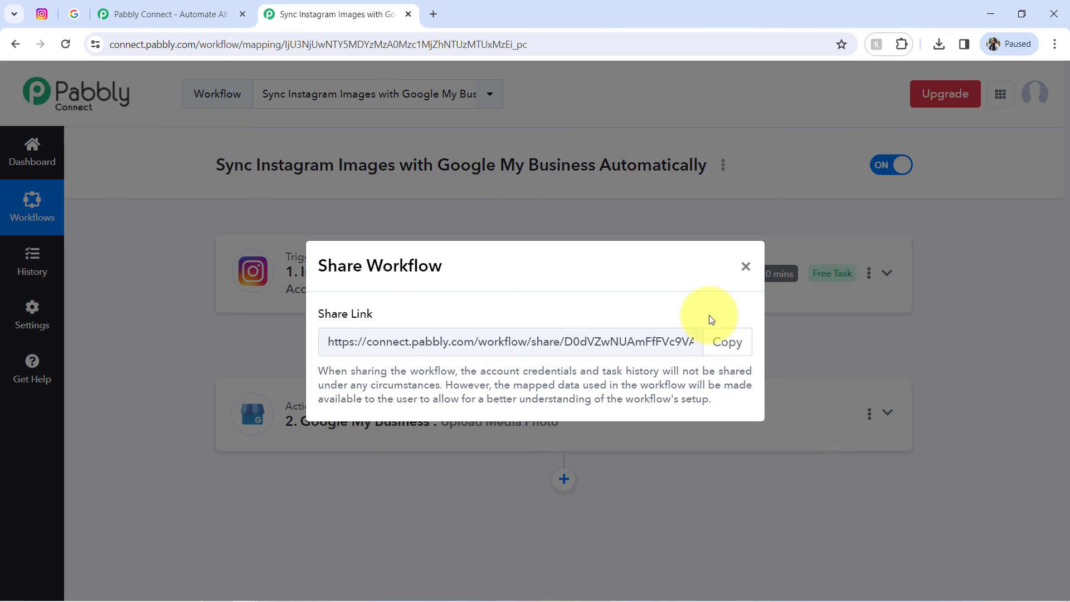
click(730, 343)
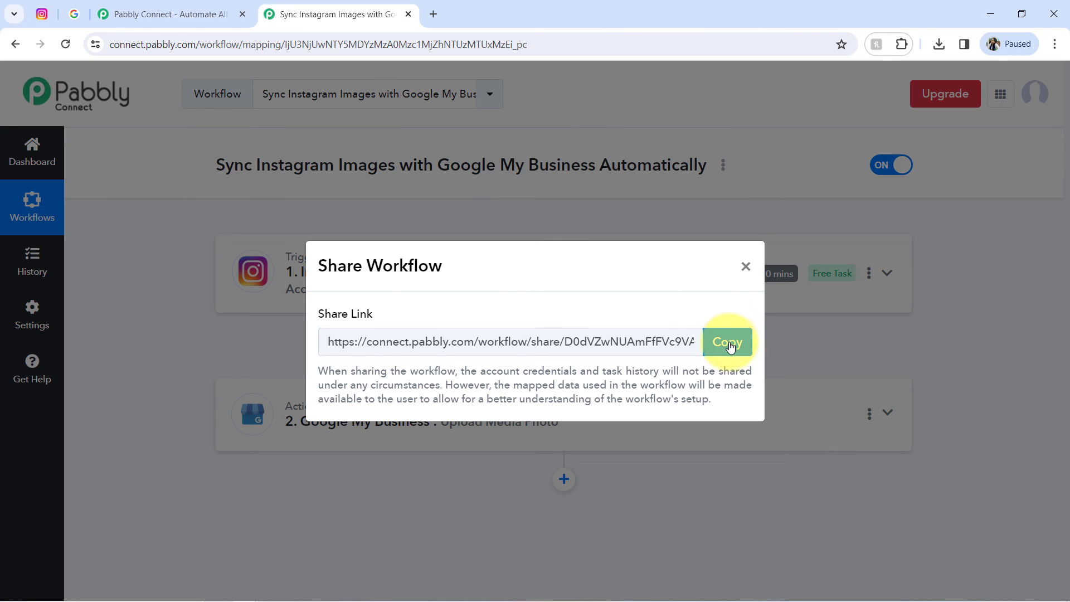
click(731, 347)
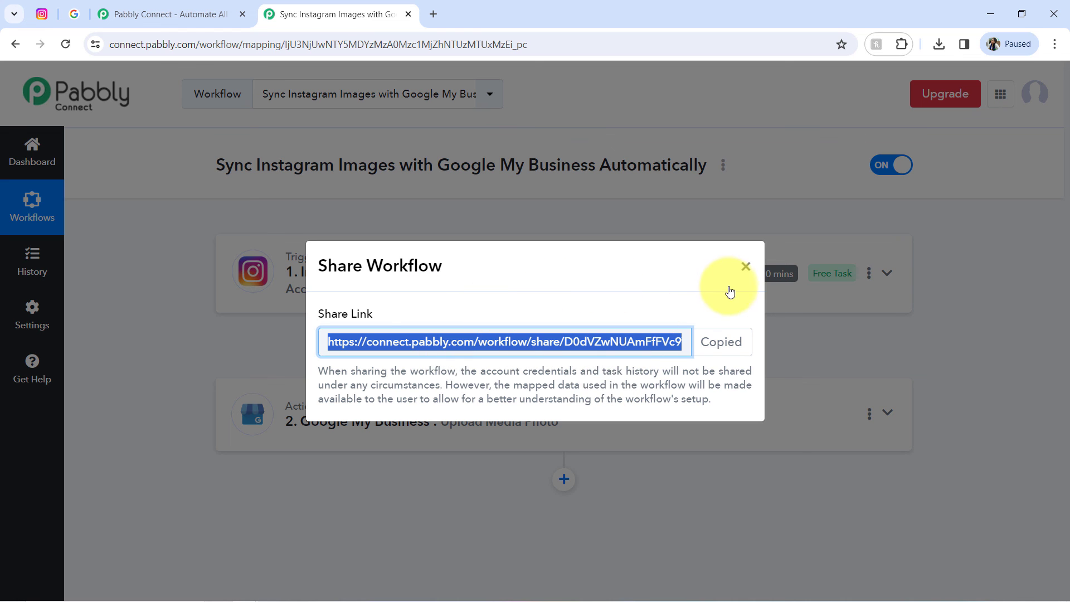
click(746, 266)
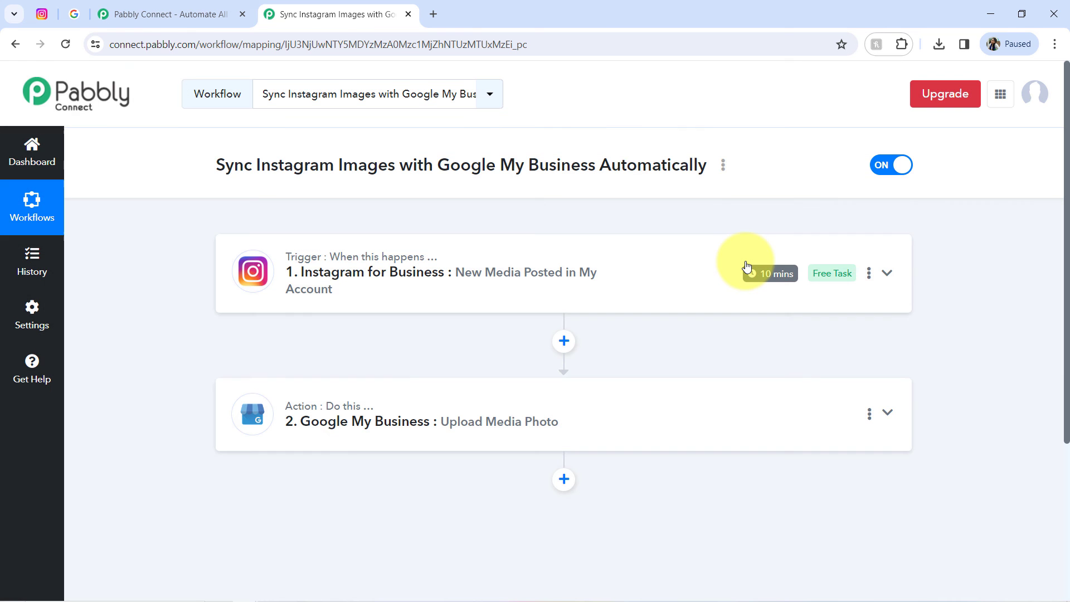